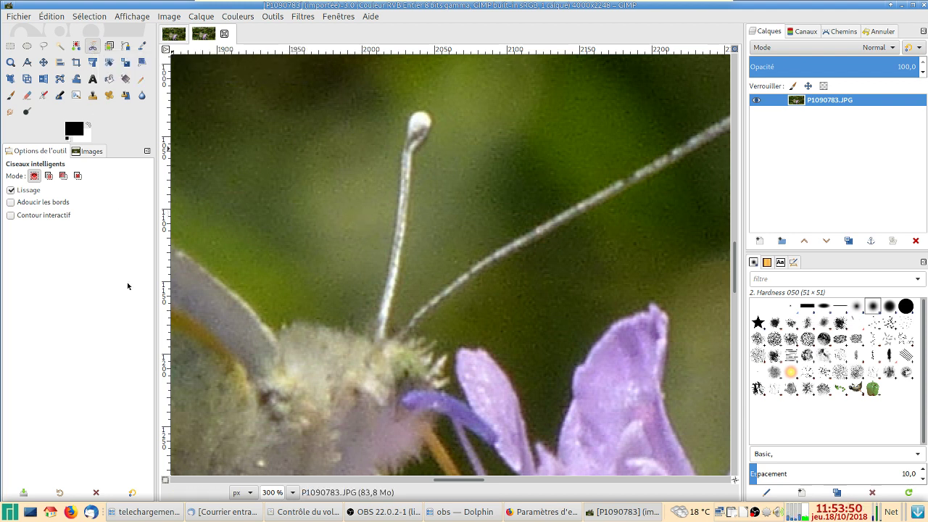
# Step: Switch the quick mask on over the butterfly photo and back off
pyautogui.hotkey('shift', 'q')
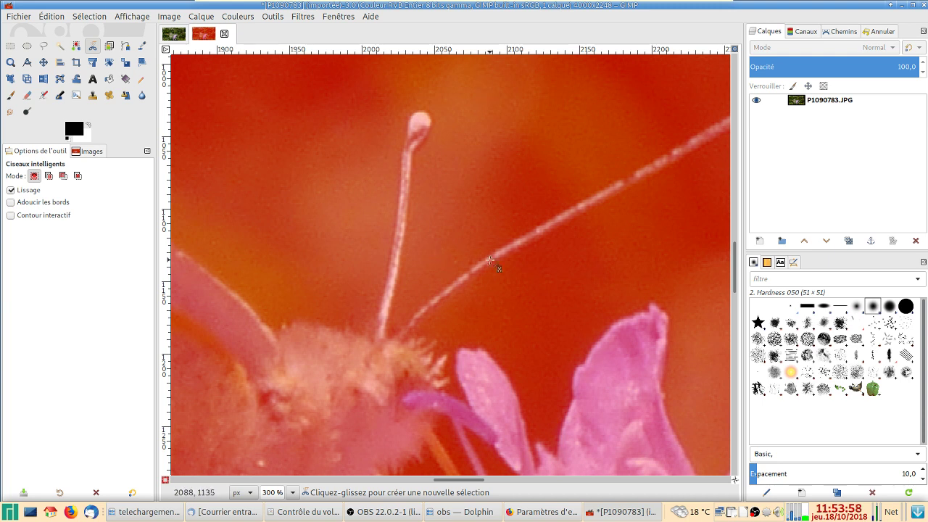
pyautogui.press('shift')
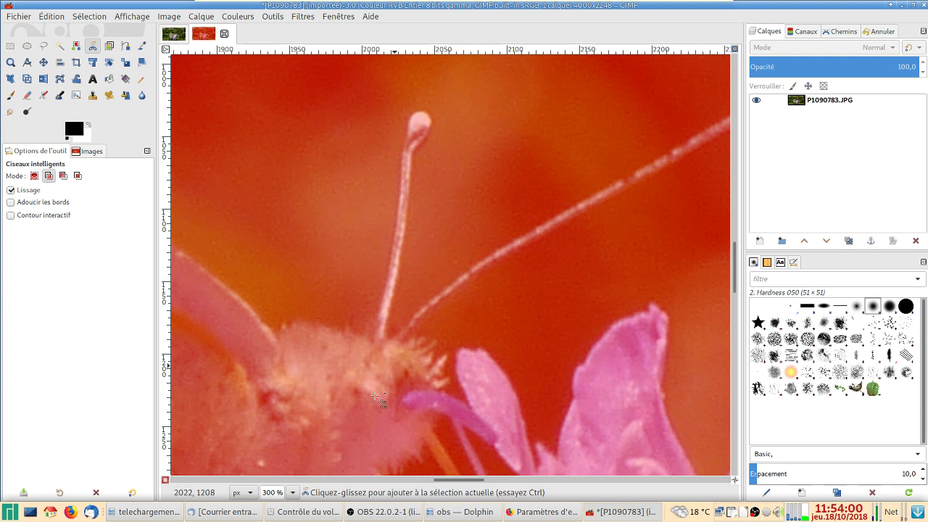
pyautogui.click(166, 480)
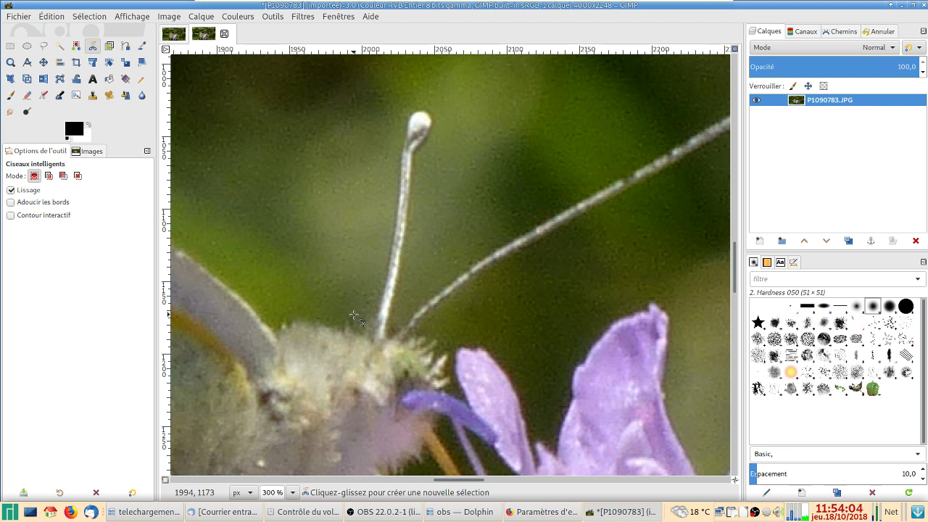
# Step: Begin a Scissors Select outline along the upper edge of the butterfly's head, ending just before the upright antenna
pyautogui.scroll(-1, 413, 290)
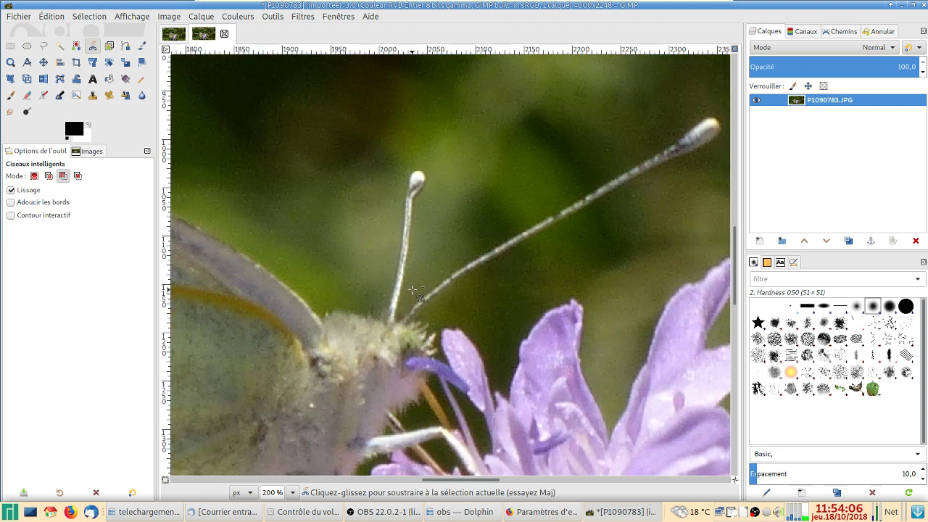
pyautogui.scroll(-6, 412, 290)
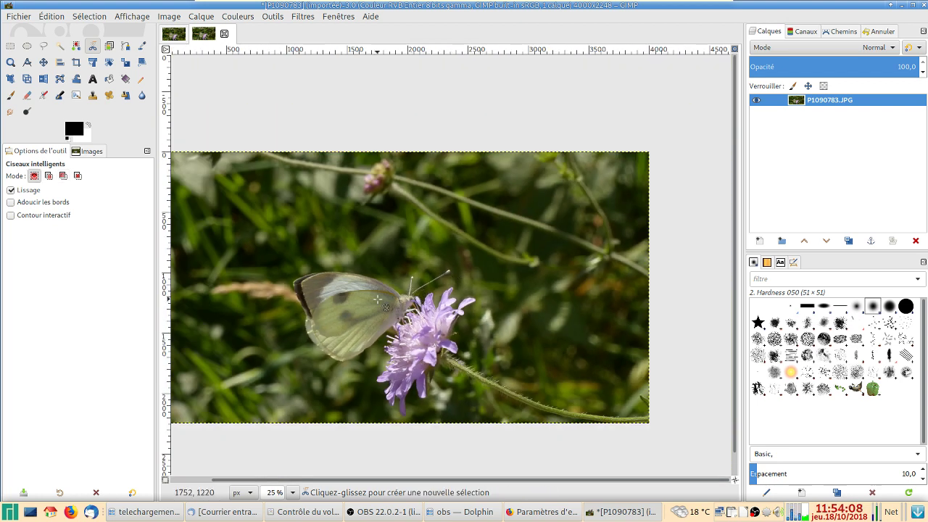
pyautogui.scroll(4, 419, 329)
pyautogui.scroll(1, 416, 288)
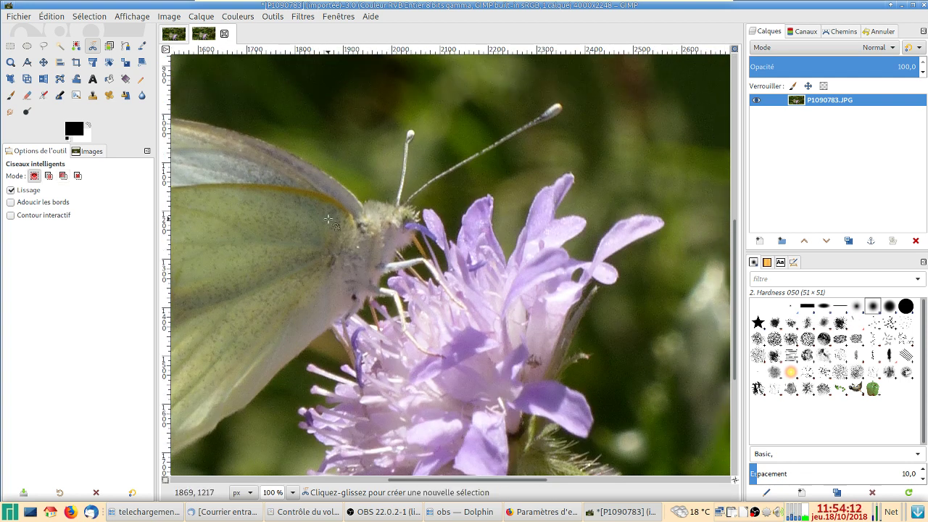
pyautogui.scroll(2, 461, 294)
pyautogui.hscroll(-3, 461, 294)
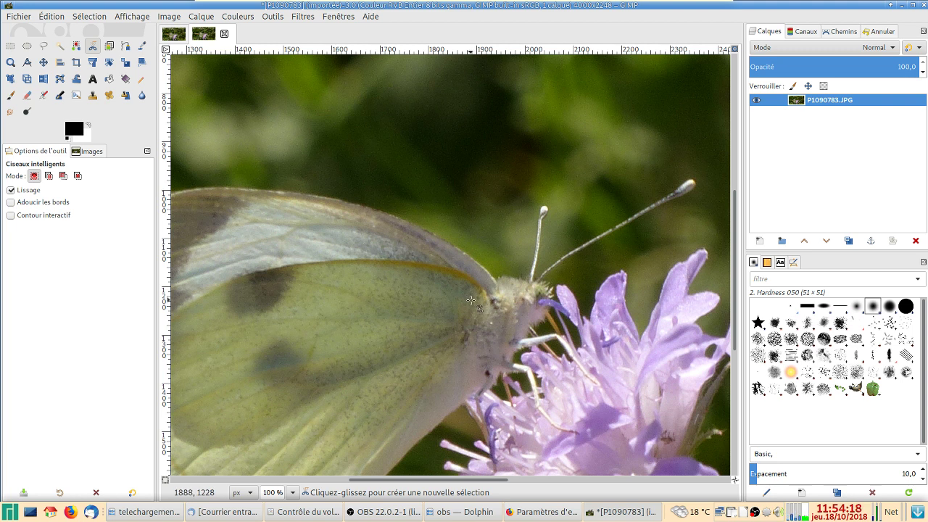
pyautogui.scroll(2, 519, 303)
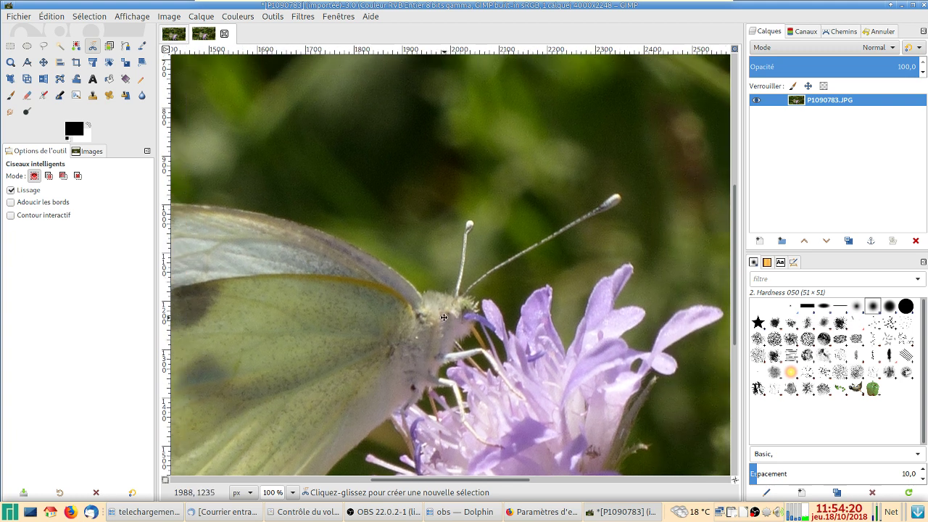
pyautogui.scroll(2, 451, 299)
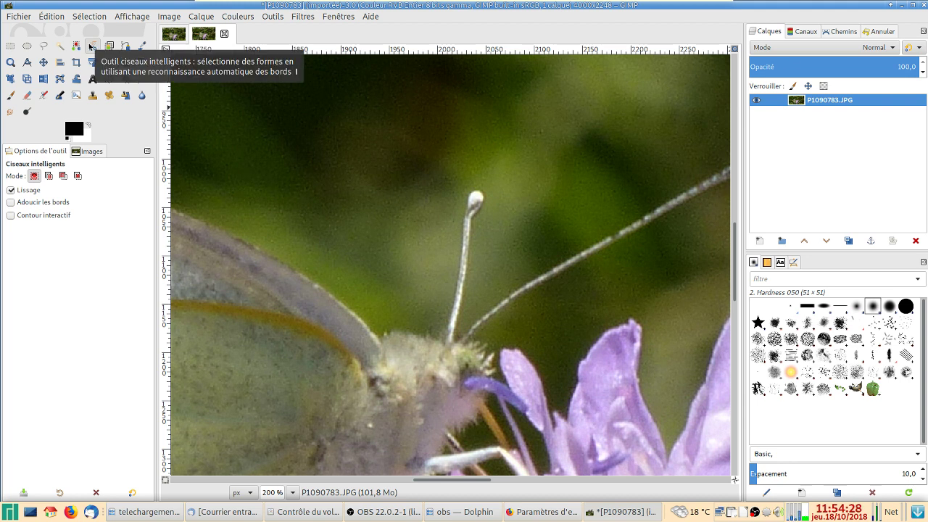
pyautogui.click(392, 333)
pyautogui.click(409, 335)
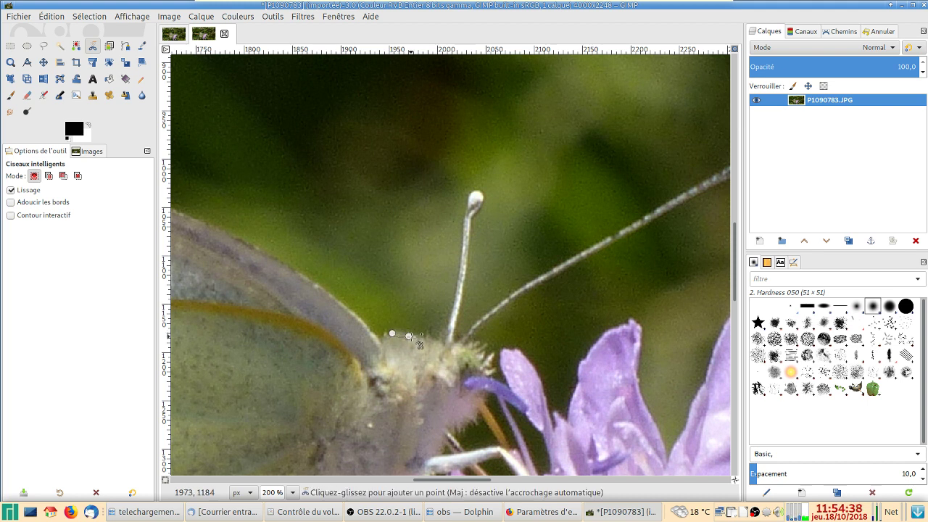
pyautogui.click(431, 337)
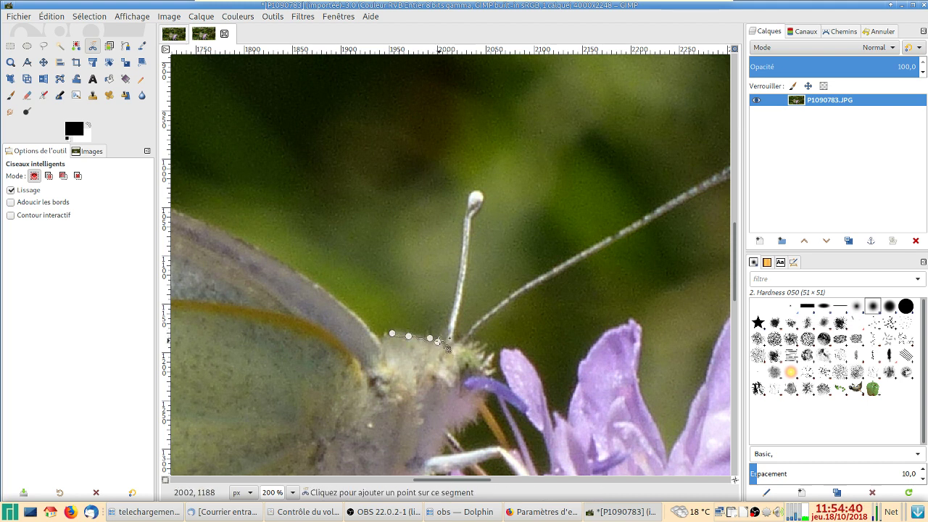
pyautogui.click(437, 342)
# Step: Continue the scissors outline up one side of the upright antenna, around its tip and back down to its base
pyautogui.click(445, 332)
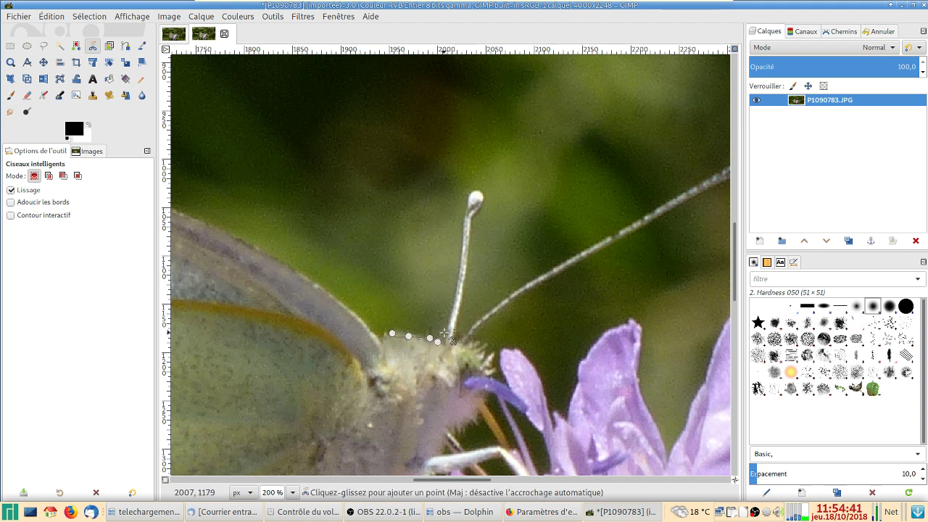
pyautogui.click(455, 285)
pyautogui.click(461, 232)
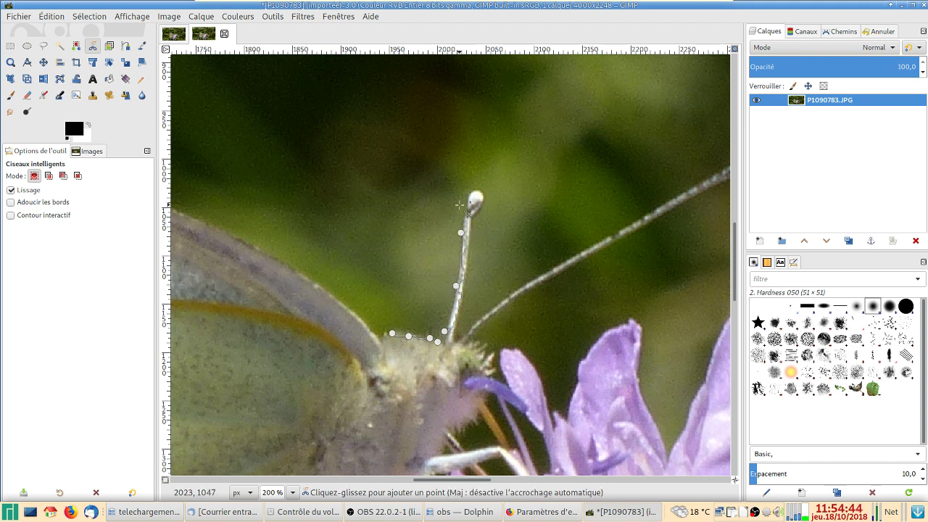
pyautogui.click(467, 199)
pyautogui.click(473, 188)
pyautogui.click(483, 201)
pyautogui.click(473, 227)
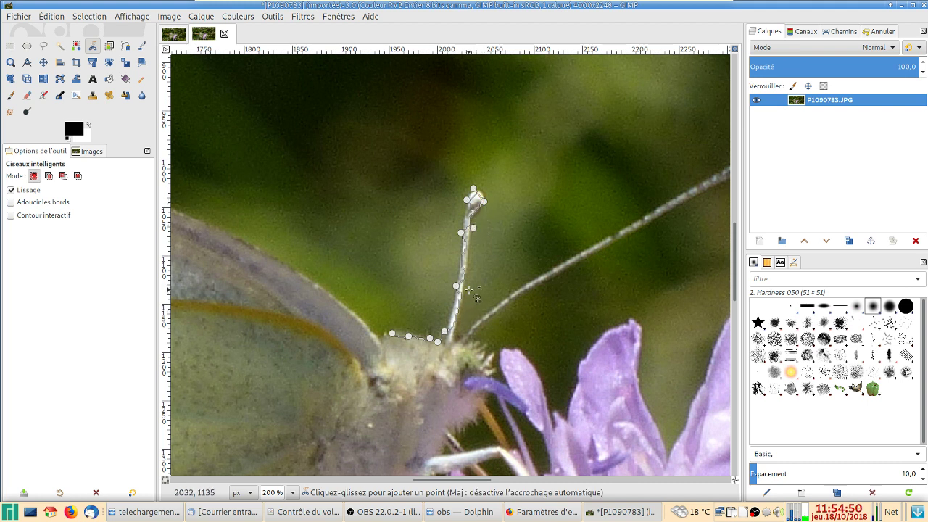
pyautogui.click(466, 282)
pyautogui.click(459, 319)
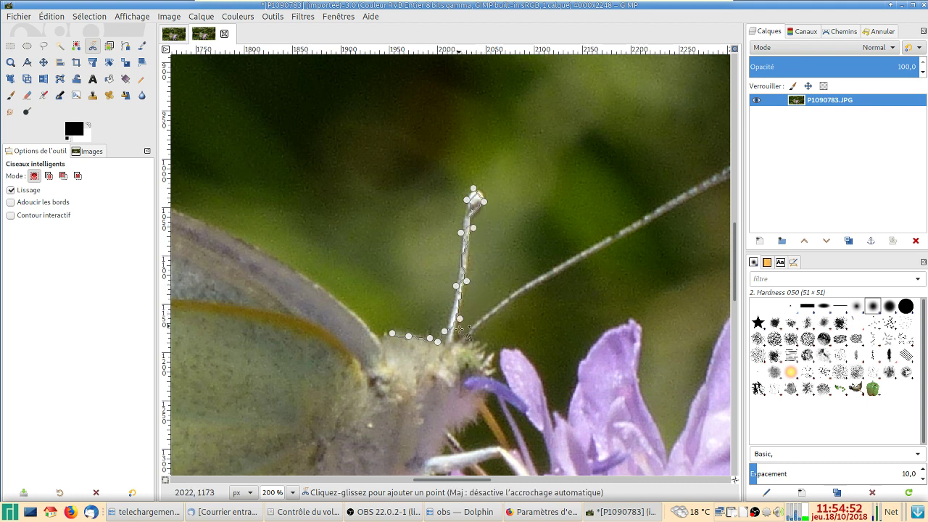
pyautogui.click(459, 337)
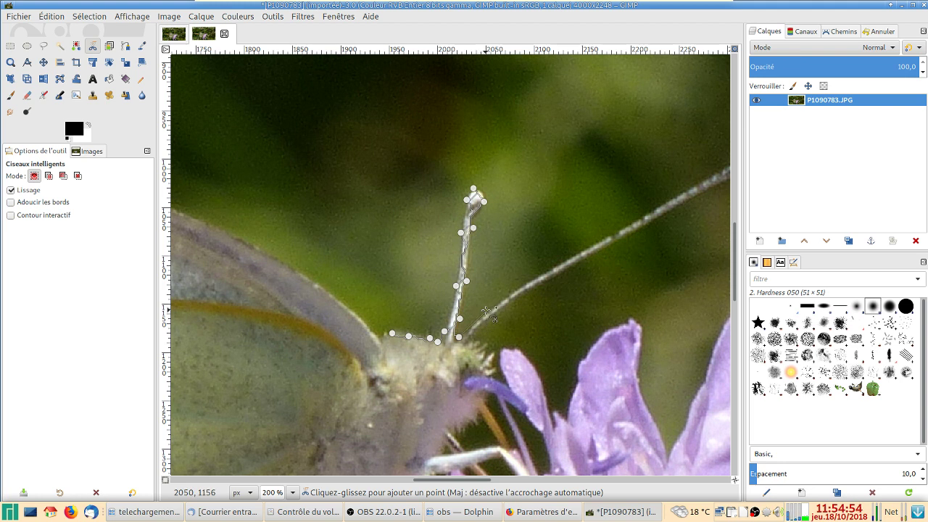
# Step: Extend the scissors outline along the upper edge of the long slanted antenna and around the end of its tip
pyautogui.click(486, 311)
pyautogui.click(517, 288)
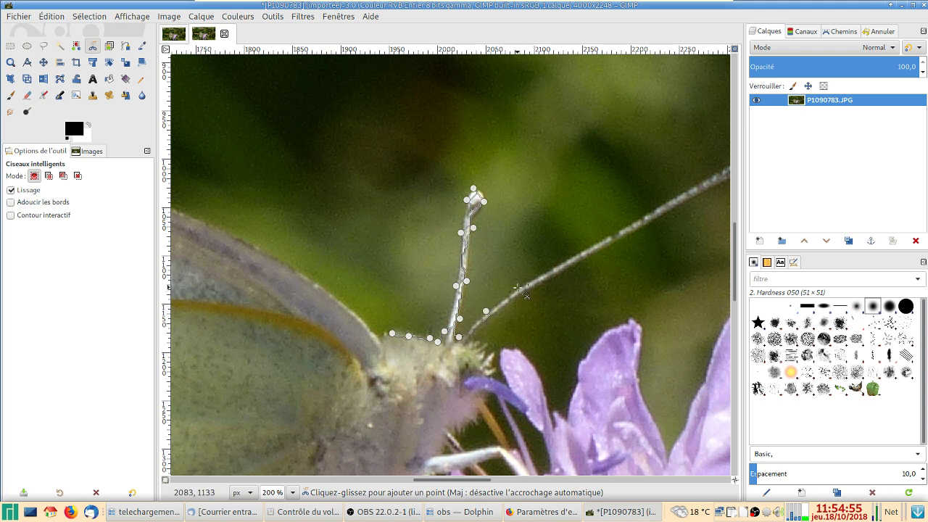
pyautogui.click(570, 258)
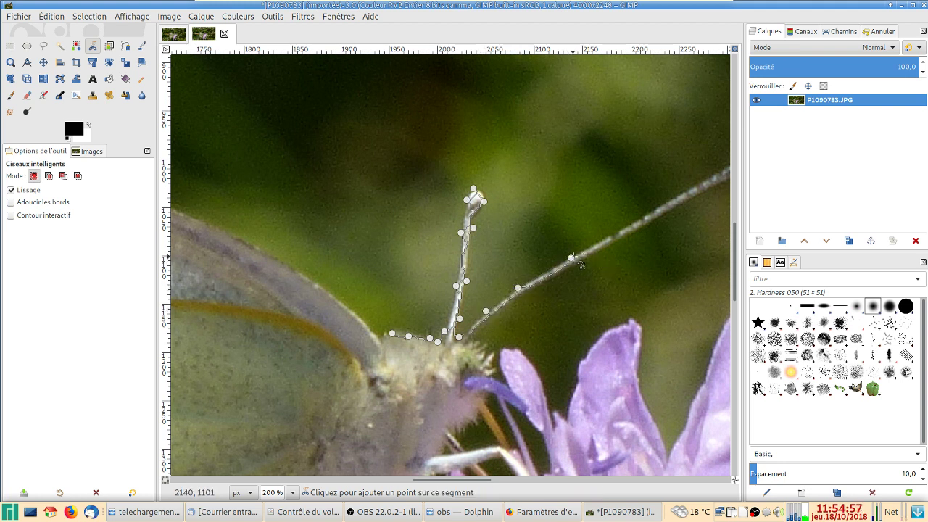
pyautogui.click(615, 230)
pyautogui.moveTo(608, 226); pyautogui.dragTo(378, 294)
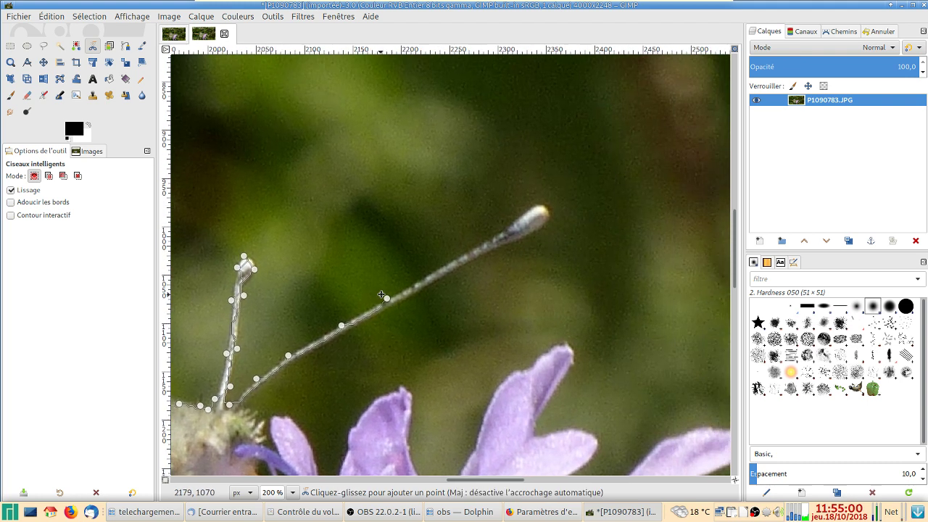
pyautogui.click(440, 267)
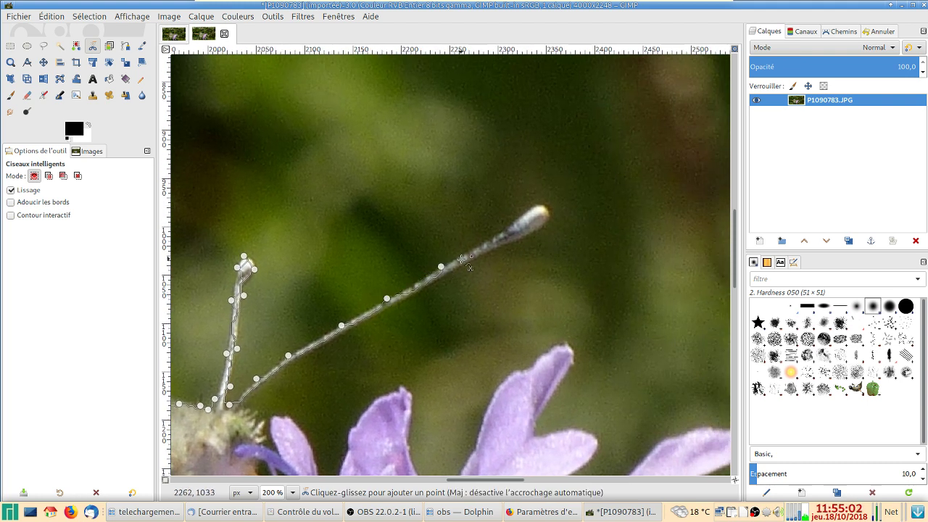
pyautogui.click(478, 245)
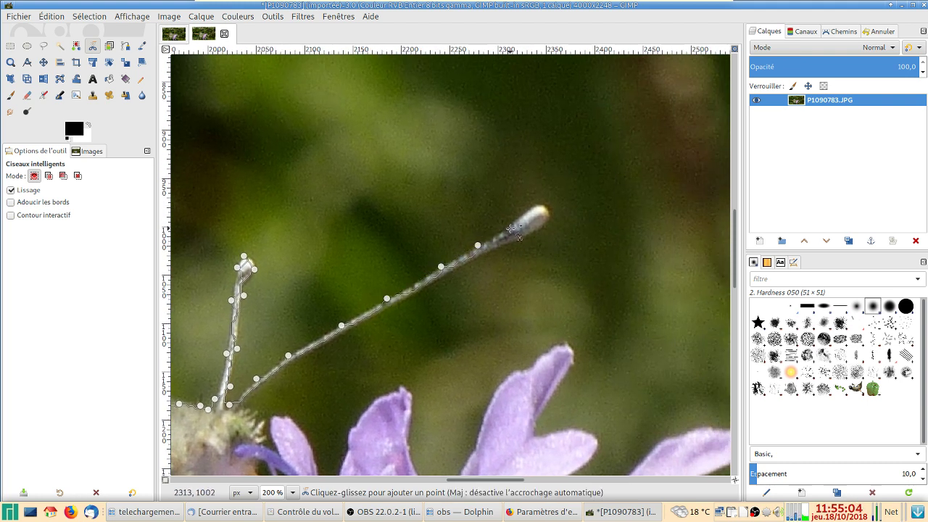
pyautogui.click(511, 223)
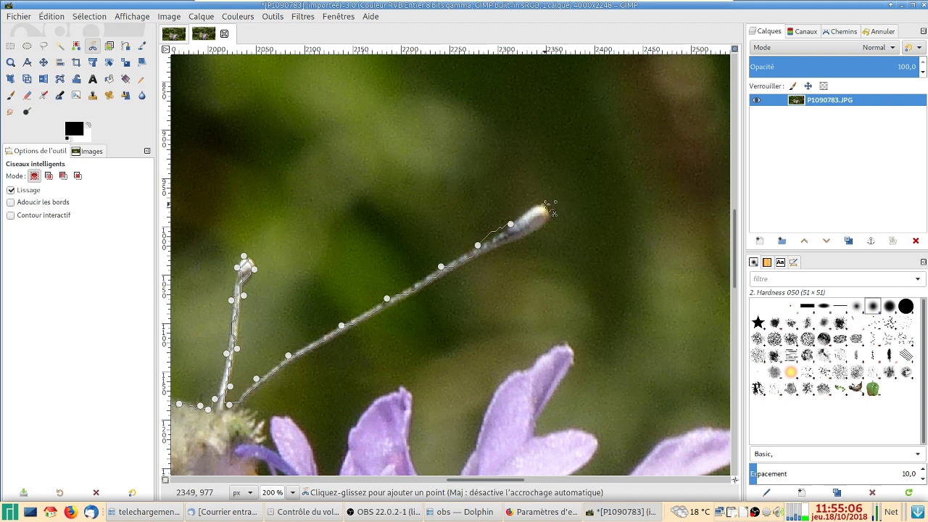
pyautogui.click(537, 207)
pyautogui.click(549, 213)
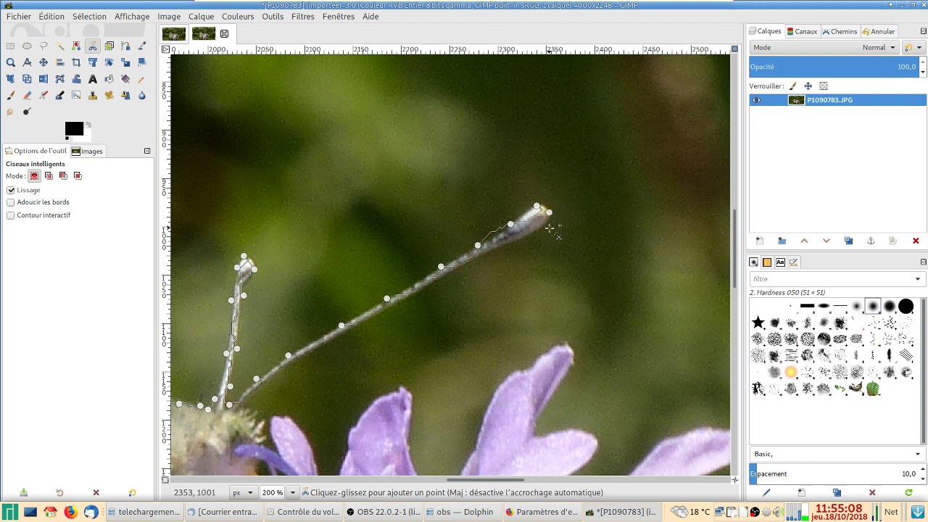
# Step: Bring the scissors outline back along the lower edge of the long antenna to its base at the head
pyautogui.click(539, 231)
pyautogui.click(482, 258)
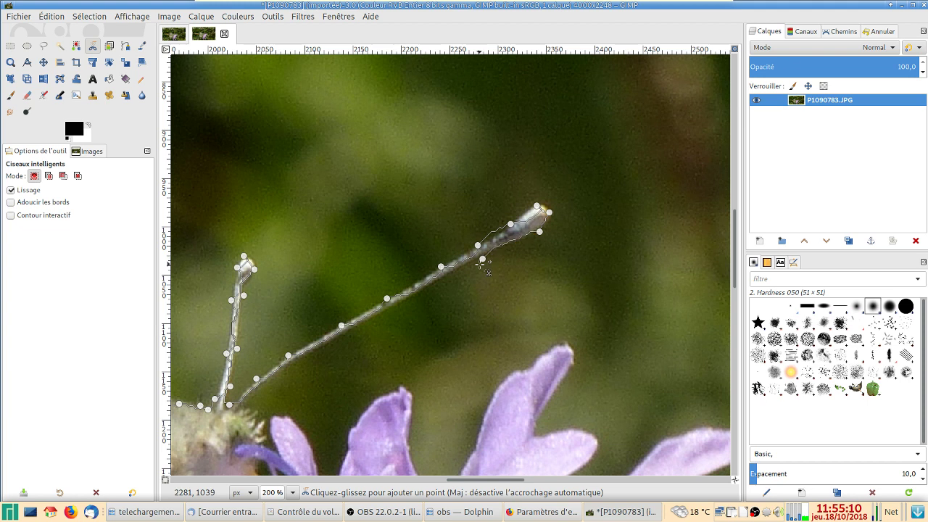
pyautogui.click(387, 315)
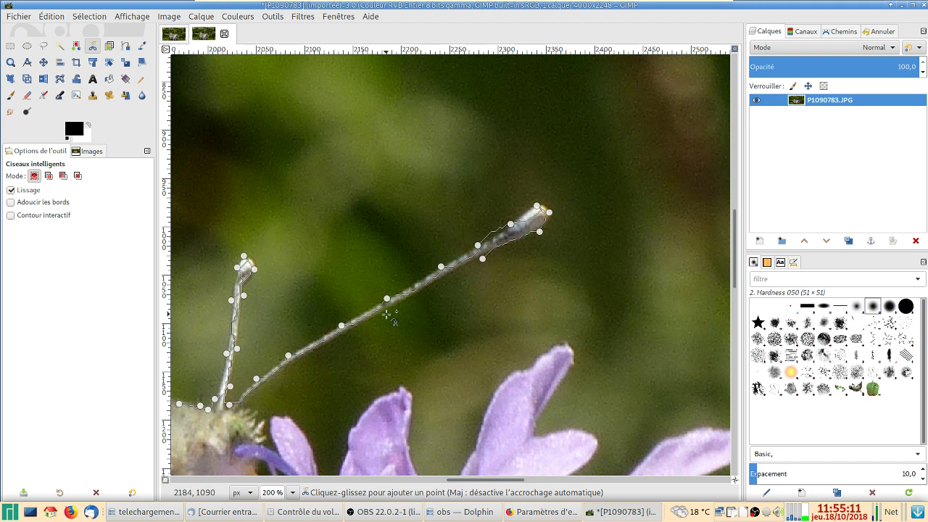
pyautogui.click(321, 348)
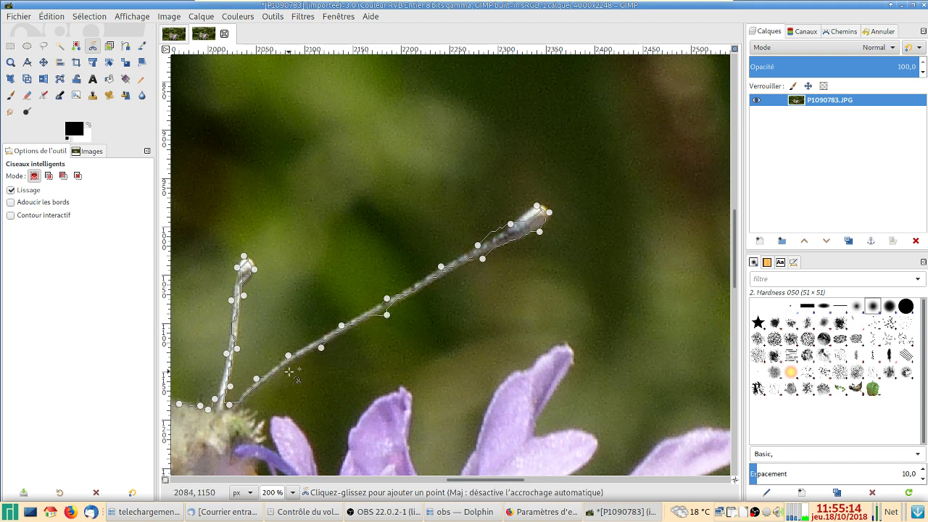
pyautogui.click(285, 370)
pyautogui.click(259, 391)
pyautogui.click(246, 406)
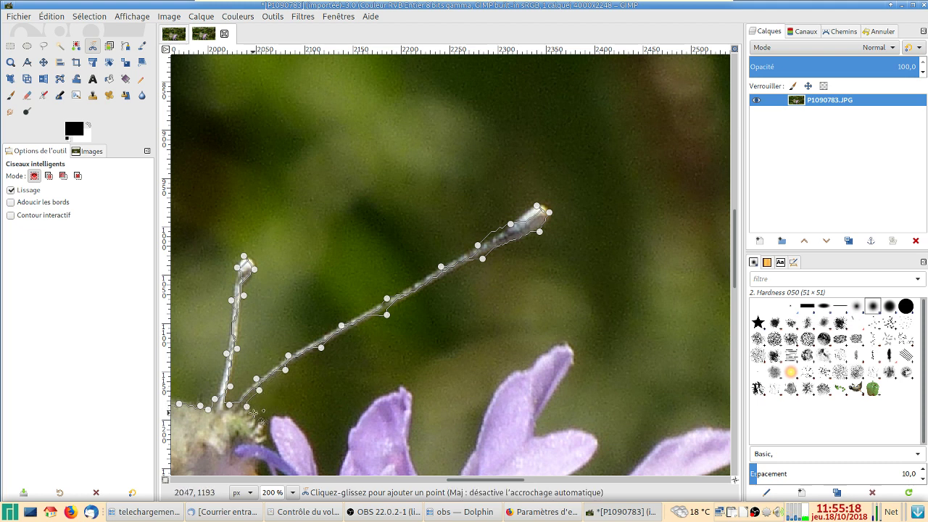
# Step: Trace the scissors outline down the front of the butterfly's head to the edge of the nearest flower petal
pyautogui.click(253, 414)
pyautogui.click(259, 422)
pyautogui.click(264, 431)
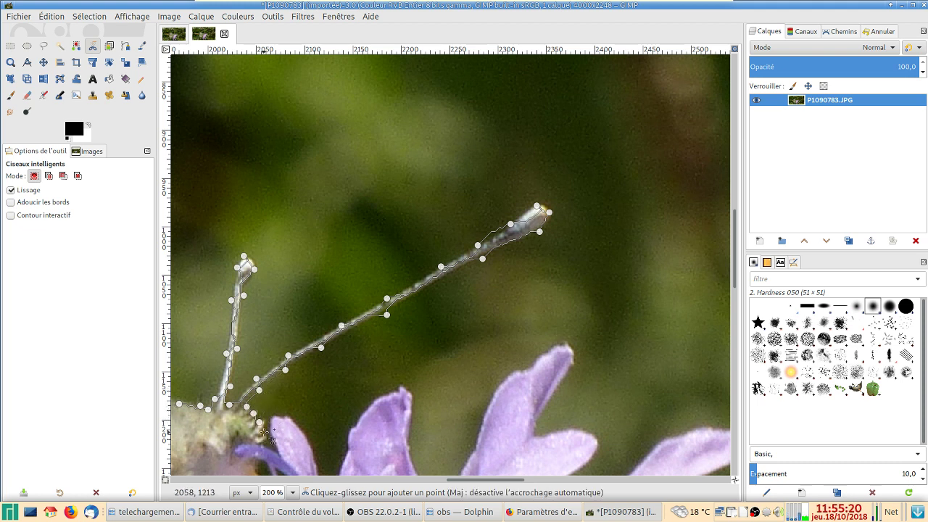
pyautogui.click(273, 447)
pyautogui.click(280, 453)
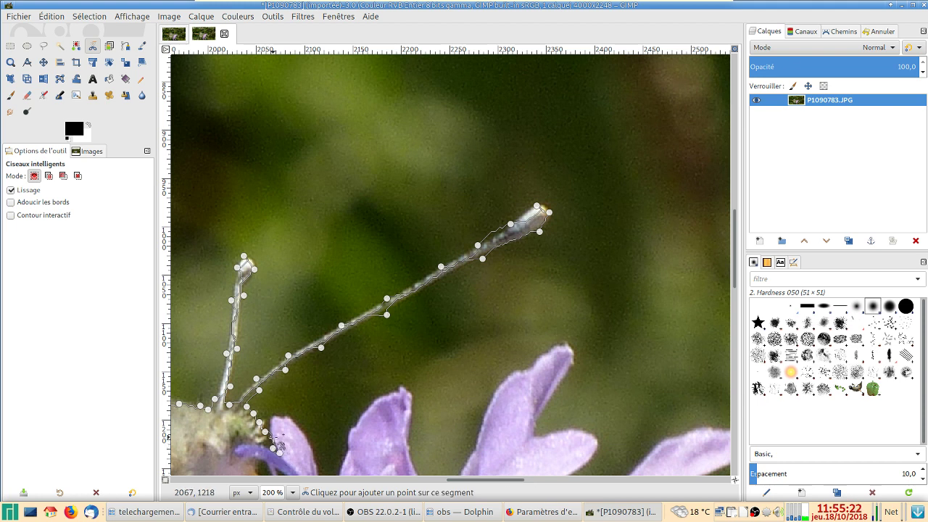
# Step: Trace the scissors outline around the tip of the petal nearest the head and down its far side to its base
pyautogui.click(272, 421)
pyautogui.click(282, 417)
pyautogui.click(290, 421)
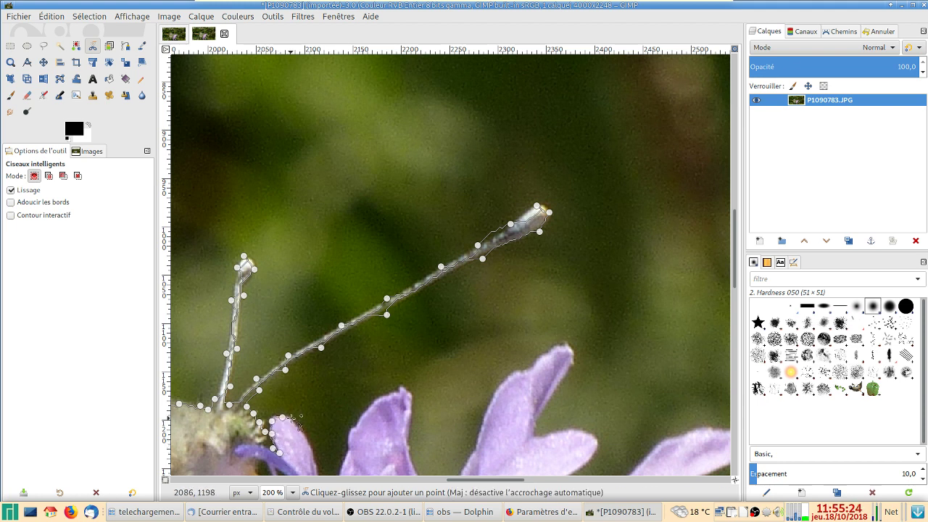
pyautogui.click(301, 438)
pyautogui.click(307, 453)
pyautogui.click(311, 465)
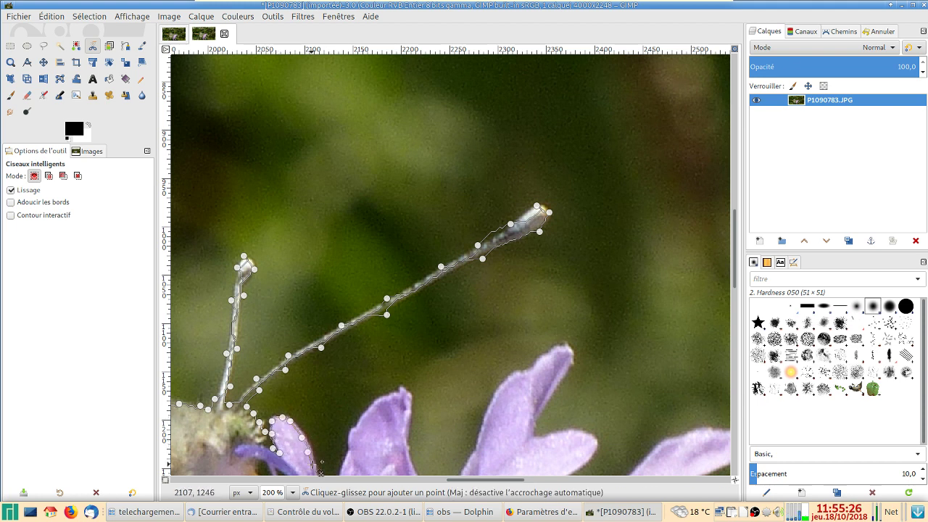
pyautogui.scroll(-2, 308, 410)
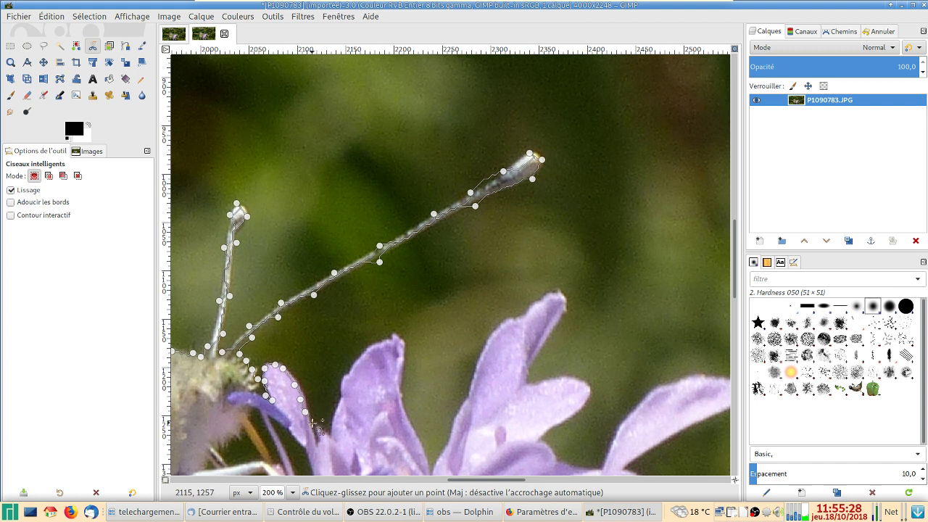
pyautogui.click(315, 436)
# Step: Extend the scissors outline from the gap between the first two petals up the near side of the second petal to its tip
pyautogui.click(325, 431)
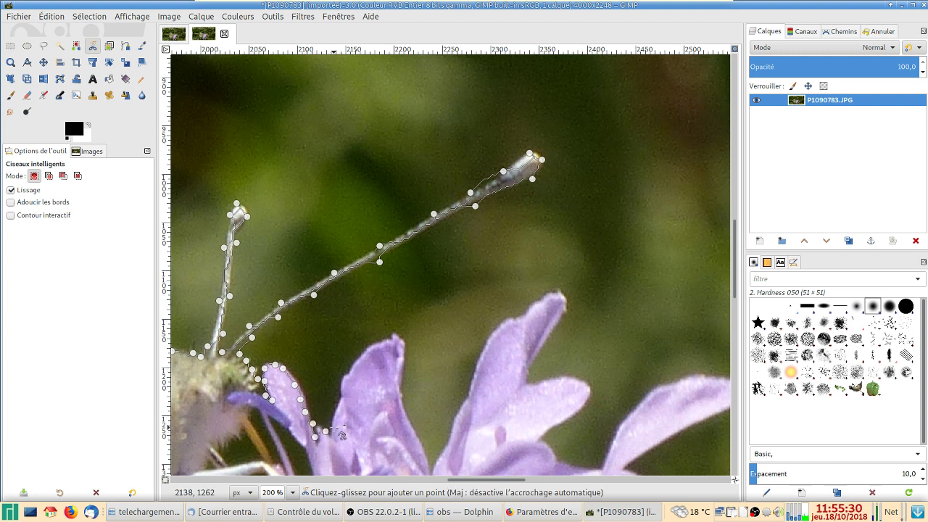
pyautogui.click(335, 418)
pyautogui.click(341, 396)
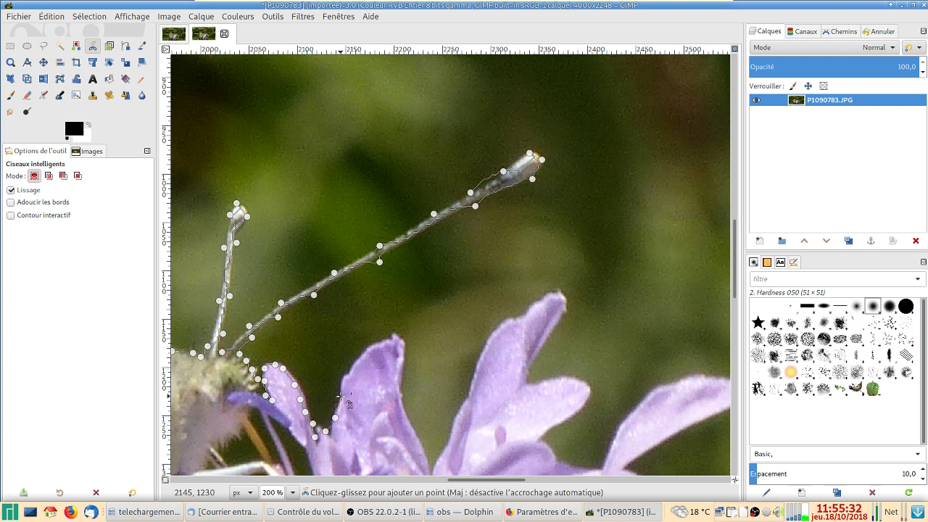
pyautogui.click(340, 379)
pyautogui.click(356, 364)
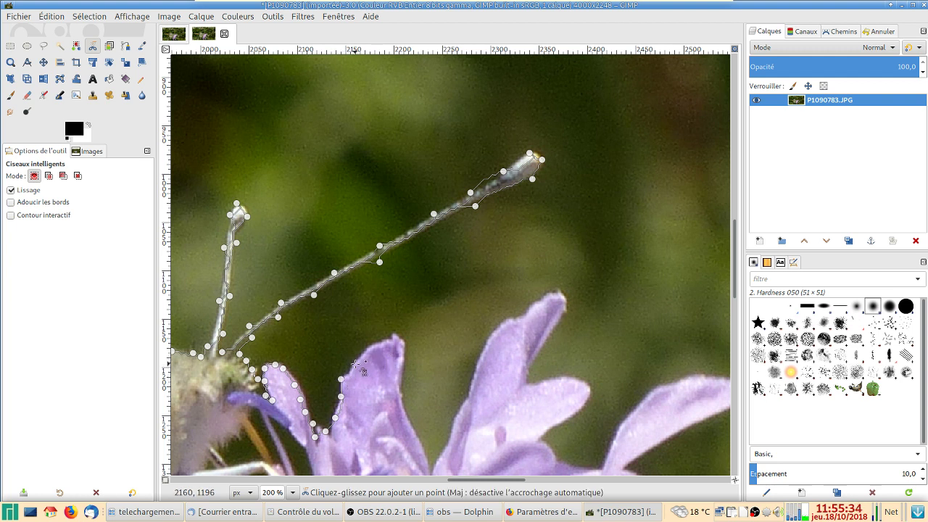
pyautogui.click(370, 347)
pyautogui.click(384, 340)
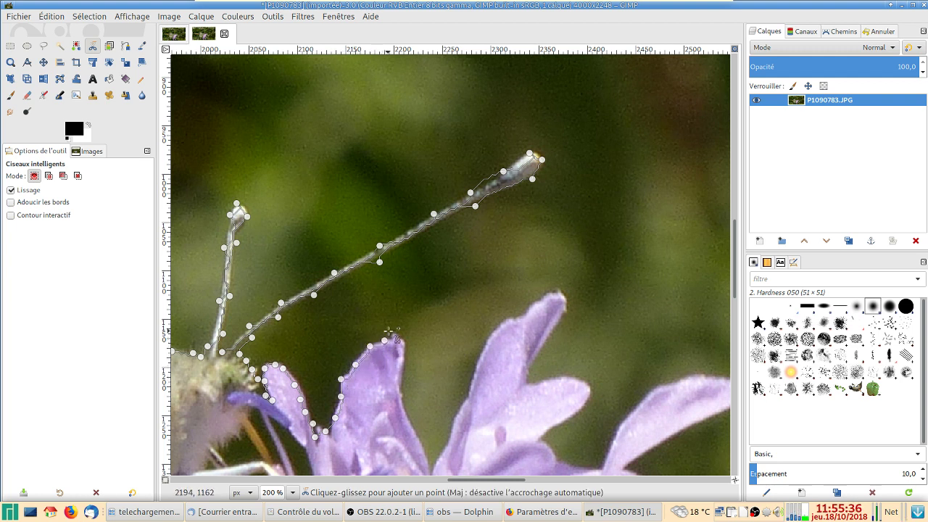
pyautogui.click(394, 331)
# Step: Trace the scissors outline from the second petal's tip down its far side to its base
pyautogui.click(401, 360)
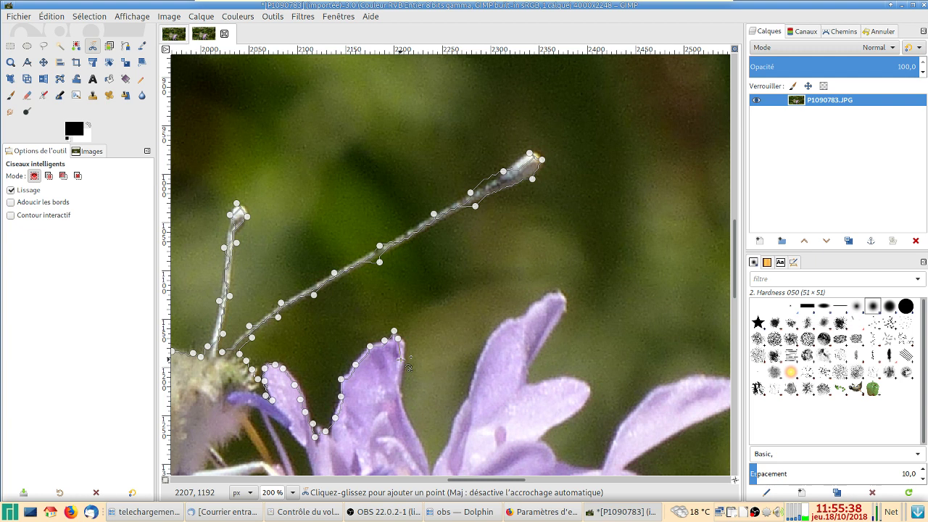
pyautogui.click(400, 397)
pyautogui.click(409, 425)
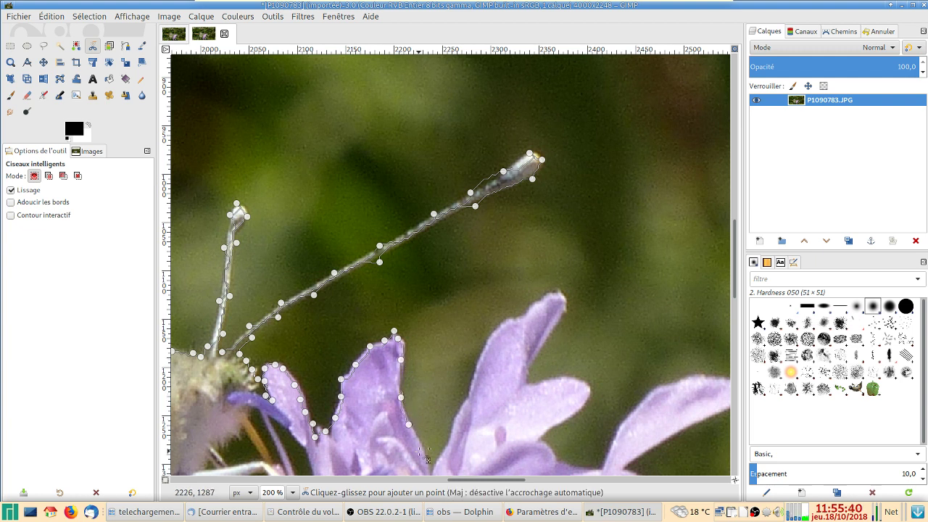
pyautogui.click(423, 454)
pyautogui.click(429, 467)
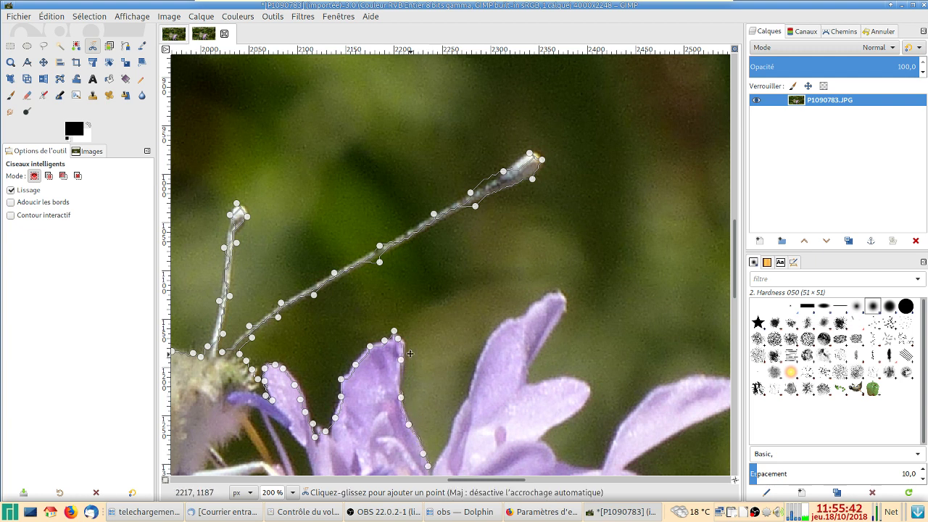
pyautogui.scroll(-3, 490, 300)
pyautogui.hscroll(-2, 490, 300)
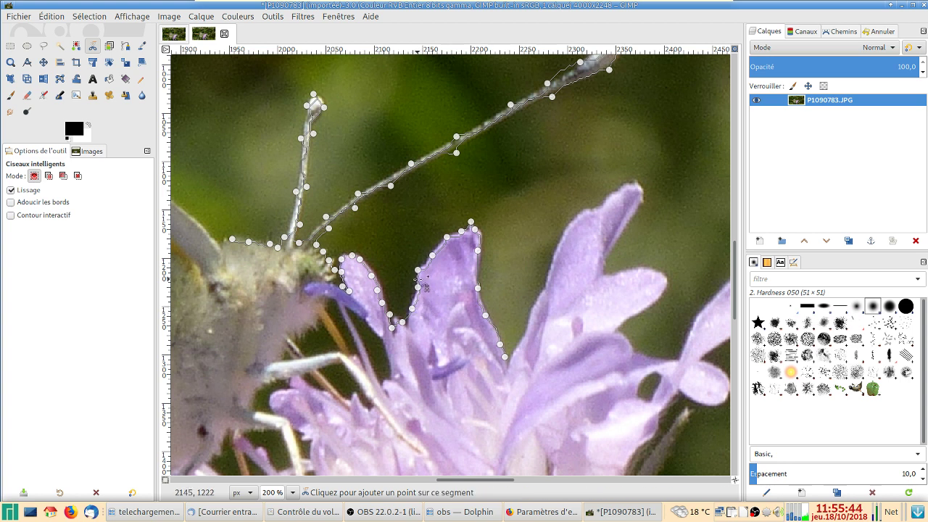
# Step: Switch to the other open copy of the photo and add a layer mask initialised from the existing selection
pyautogui.click(172, 36)
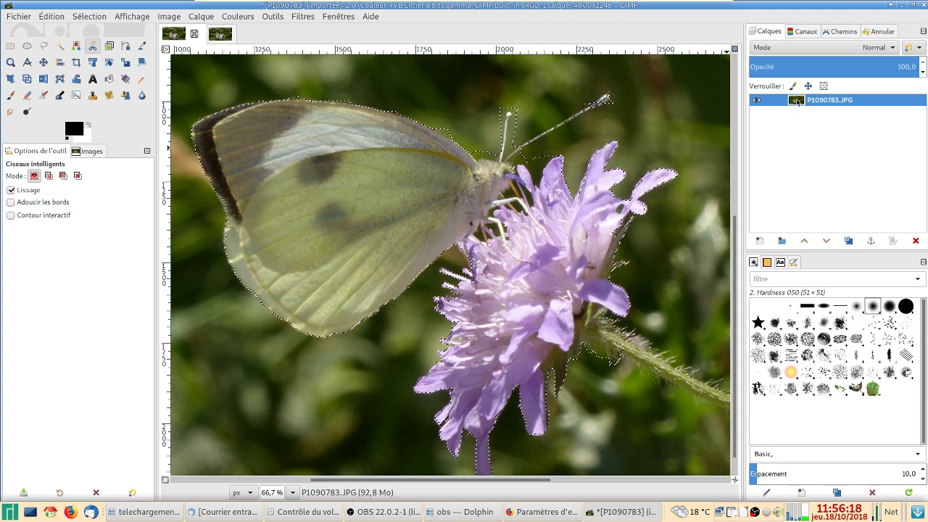
pyautogui.rightClick(797, 102)
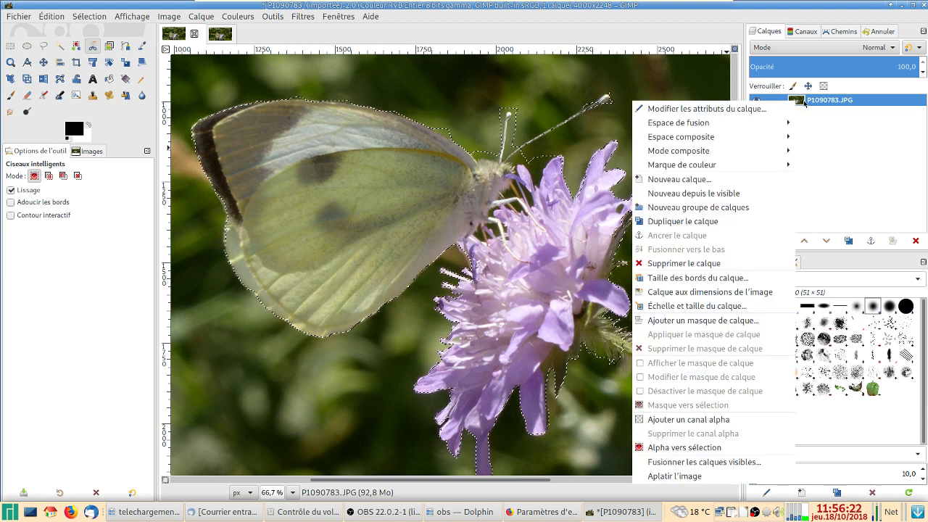
pyautogui.click(680, 321)
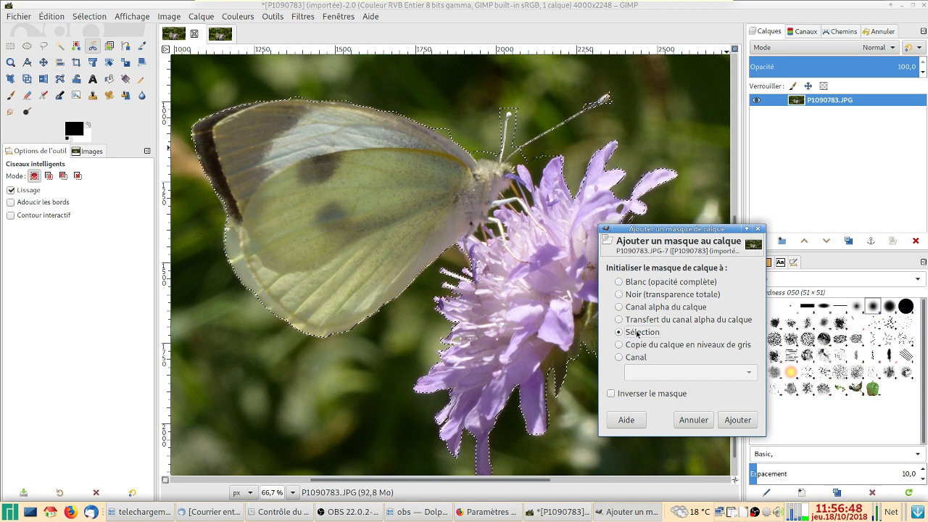
pyautogui.click(737, 419)
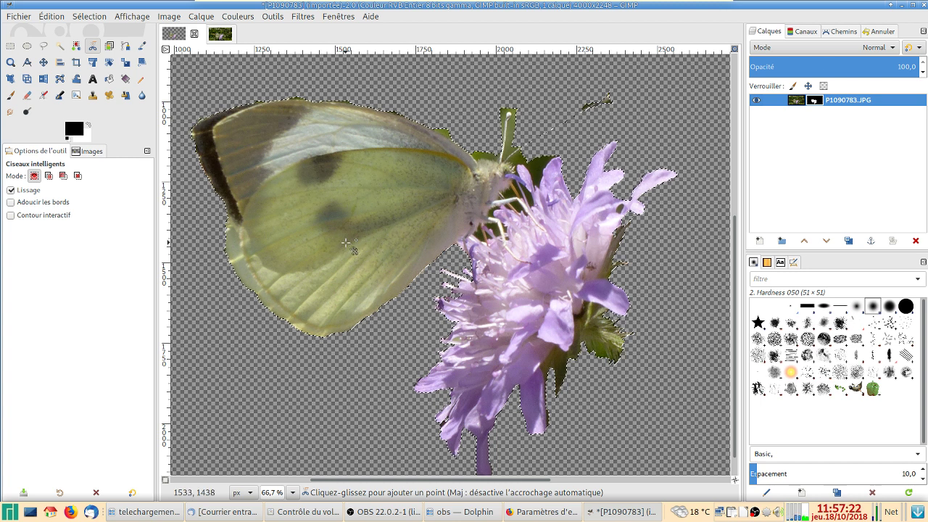
# Step: Convert the selection around the butterfly and flower to a path and check it in the list of paths
pyautogui.click(84, 16)
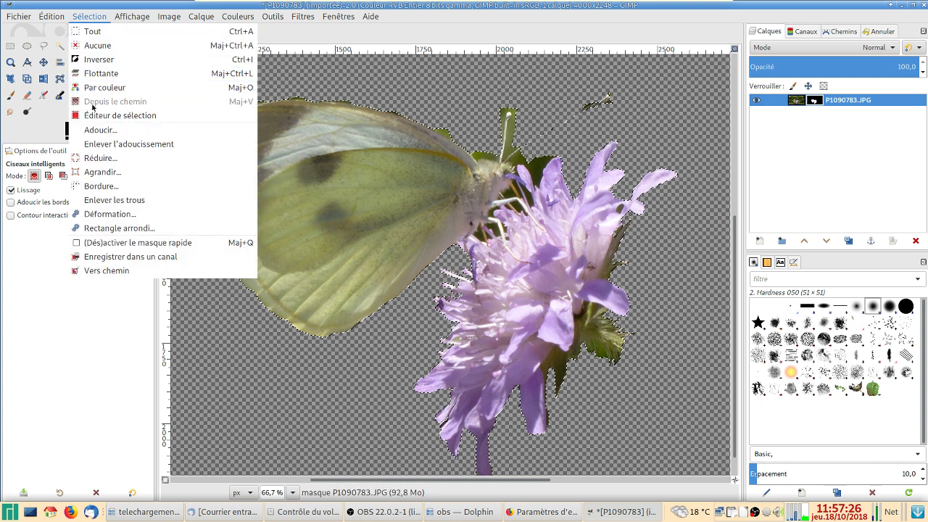
pyautogui.click(143, 270)
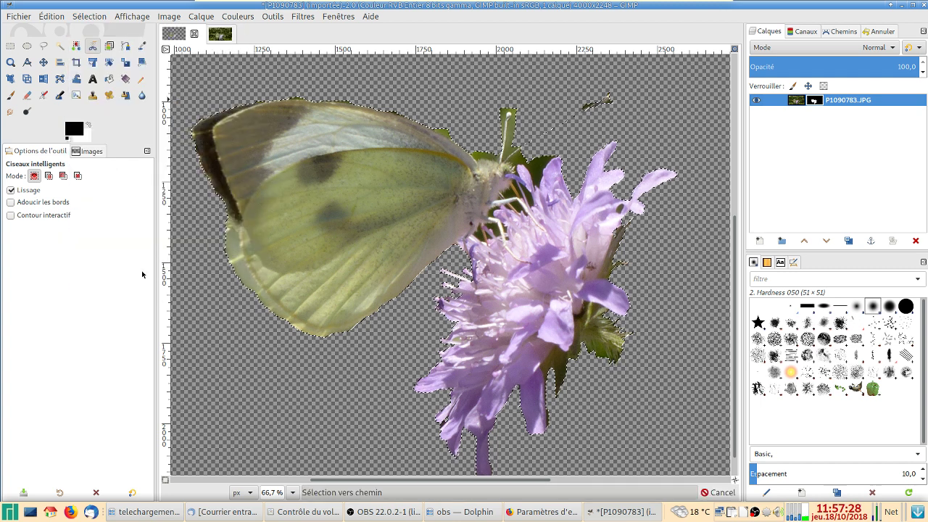
pyautogui.click(841, 31)
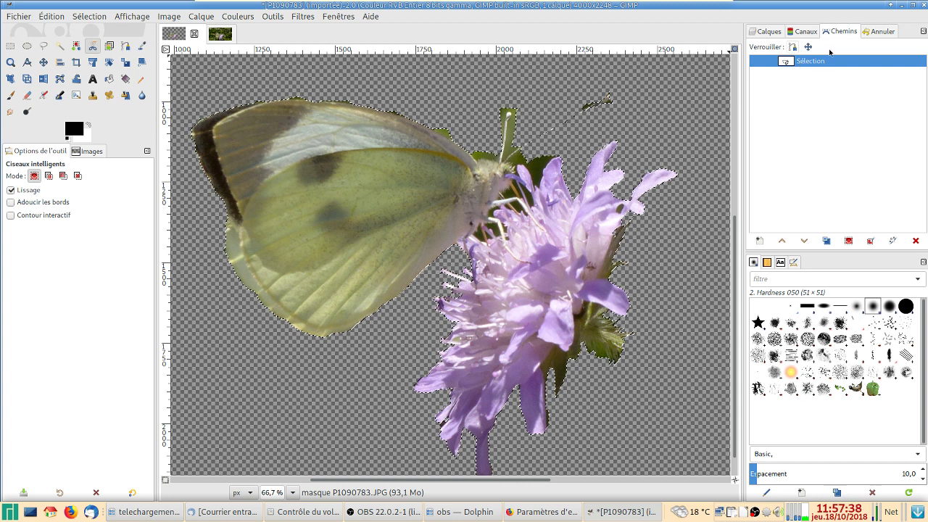
pyautogui.click(762, 32)
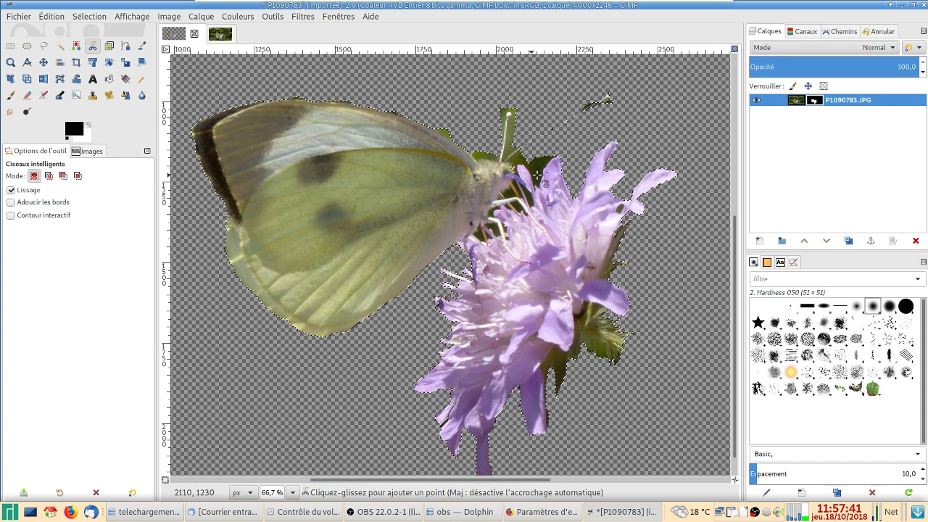
# Step: Make the layer mask of P1090783.JPG the active editing target and clear the selection
pyautogui.click(796, 103)
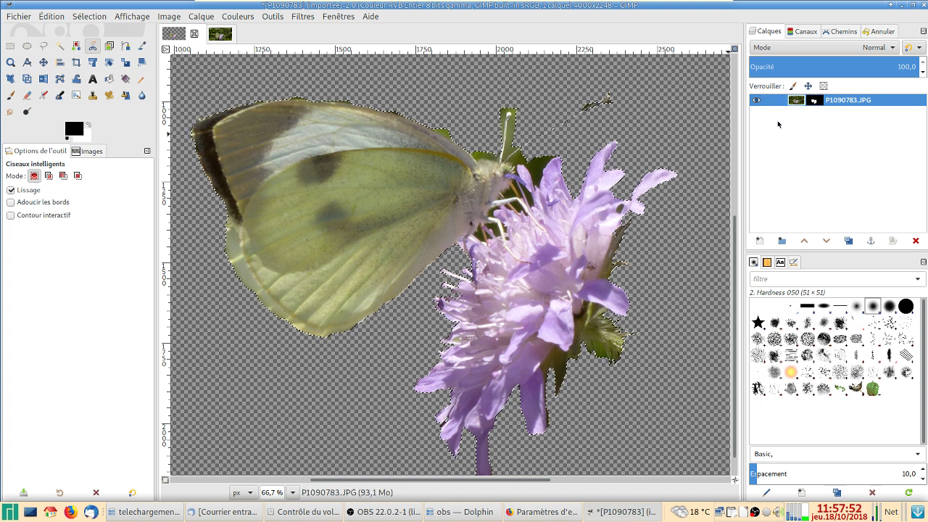
pyautogui.click(814, 101)
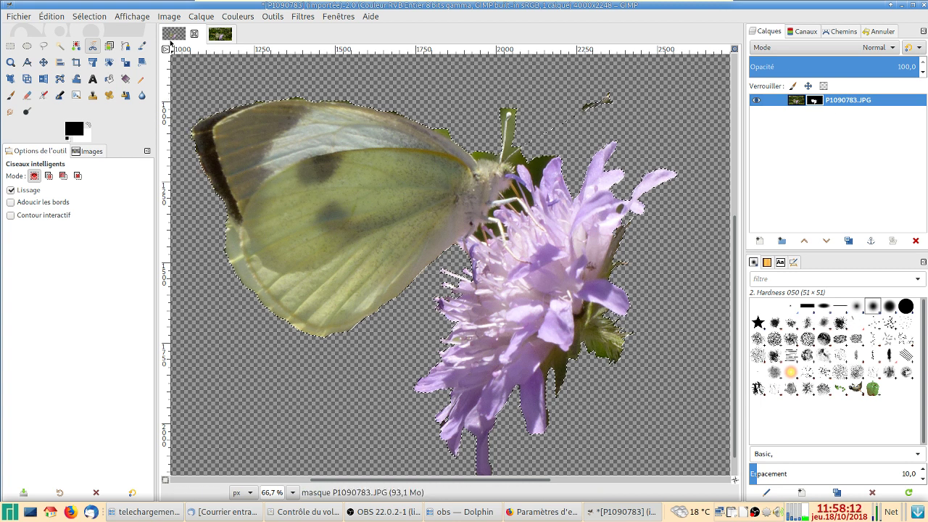
pyautogui.click(92, 16)
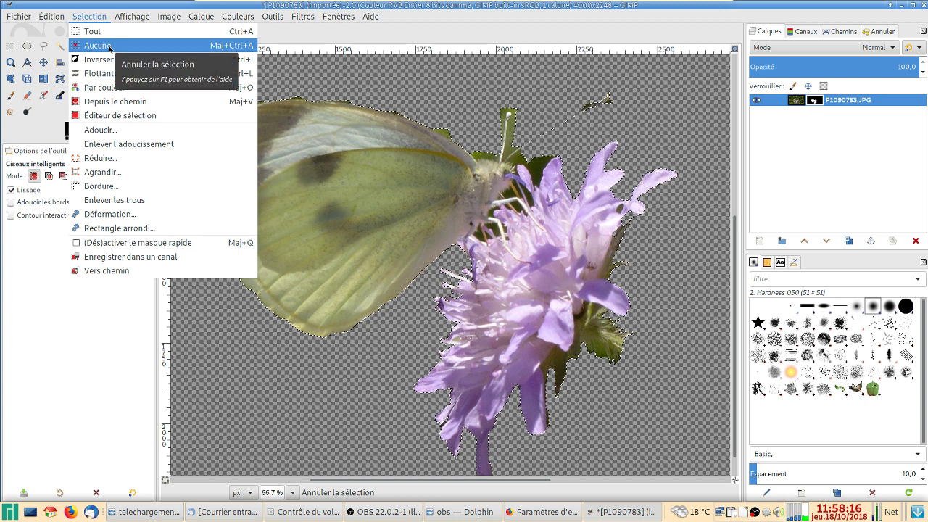
pyautogui.click(108, 46)
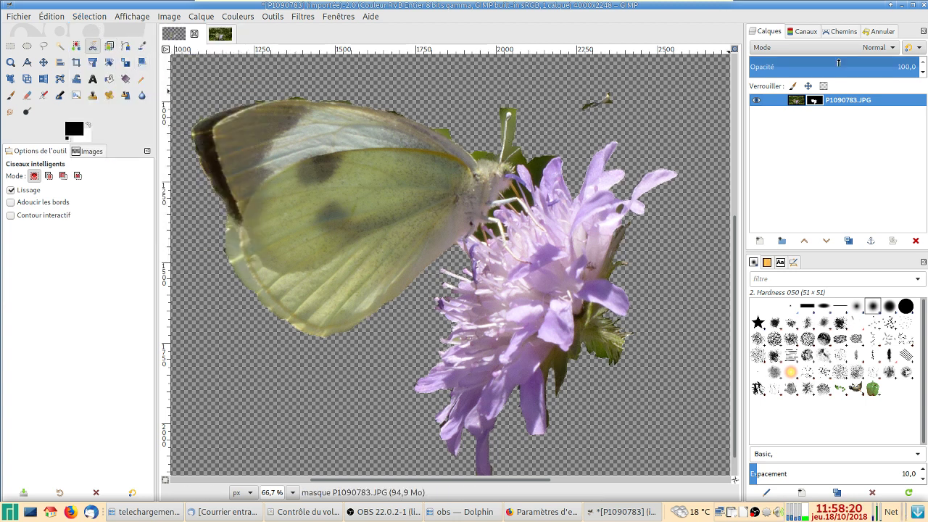
pyautogui.click(843, 31)
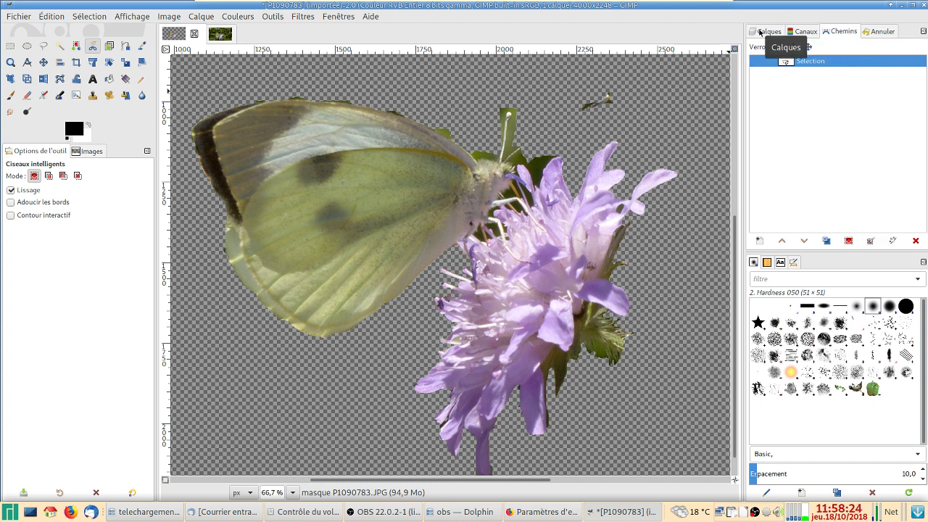
pyautogui.click(760, 32)
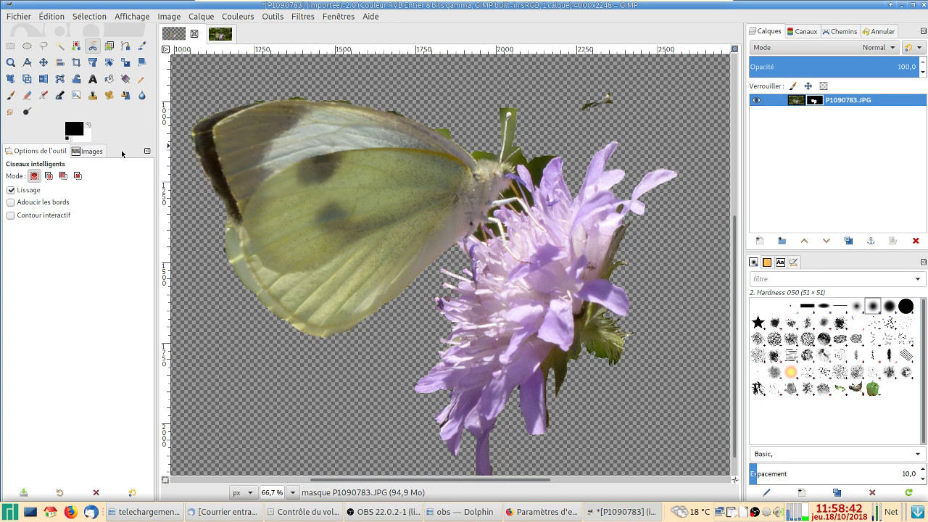
# Step: Try green 43ff00 as foreground and pink as background colour, and restore the default black and white
pyautogui.hotkey('shift', 'e')
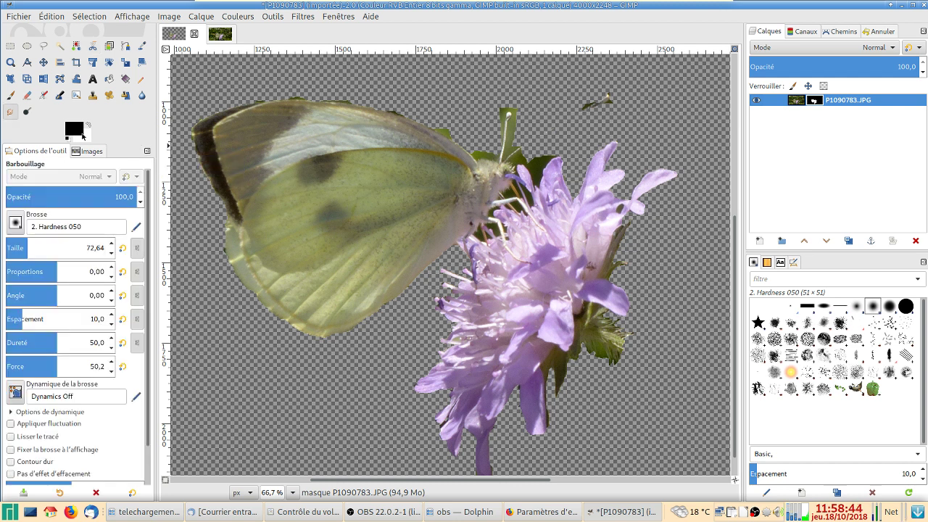
pyautogui.click(78, 132)
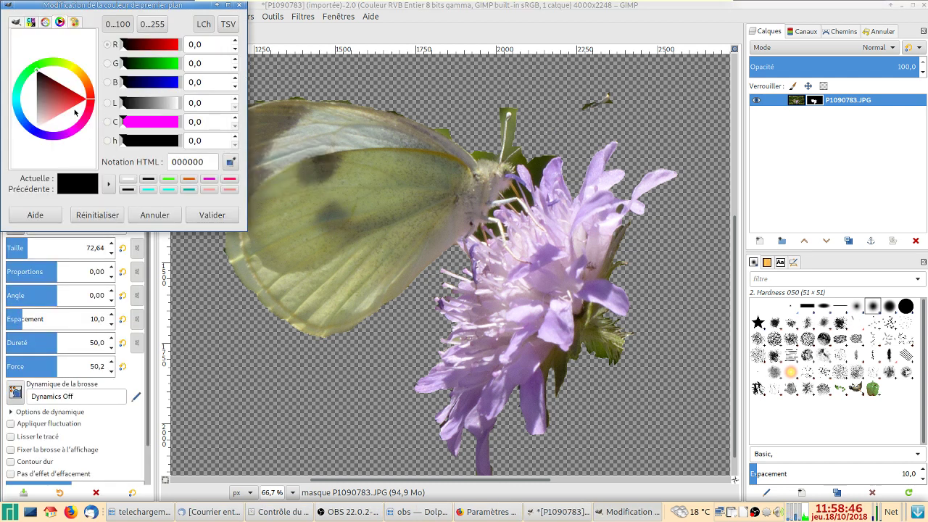
pyautogui.click(168, 179)
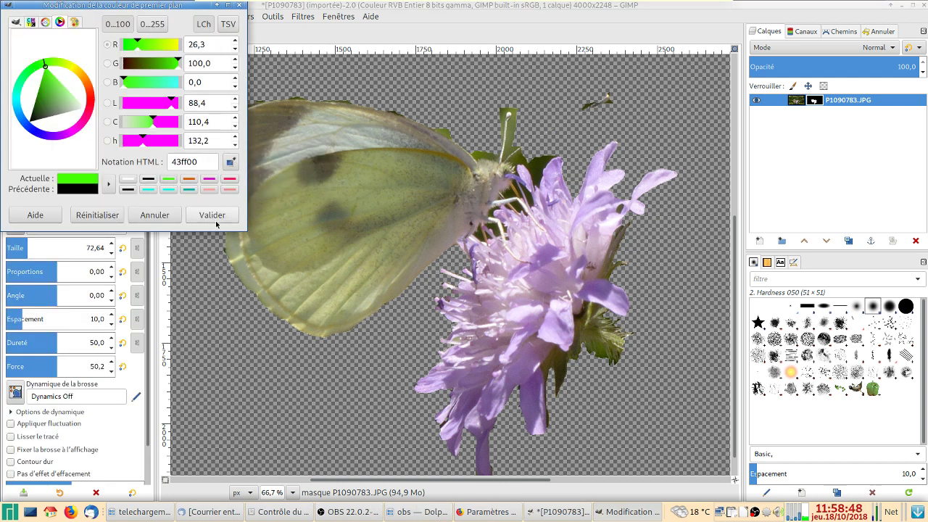
pyautogui.click(215, 220)
pyautogui.click(92, 142)
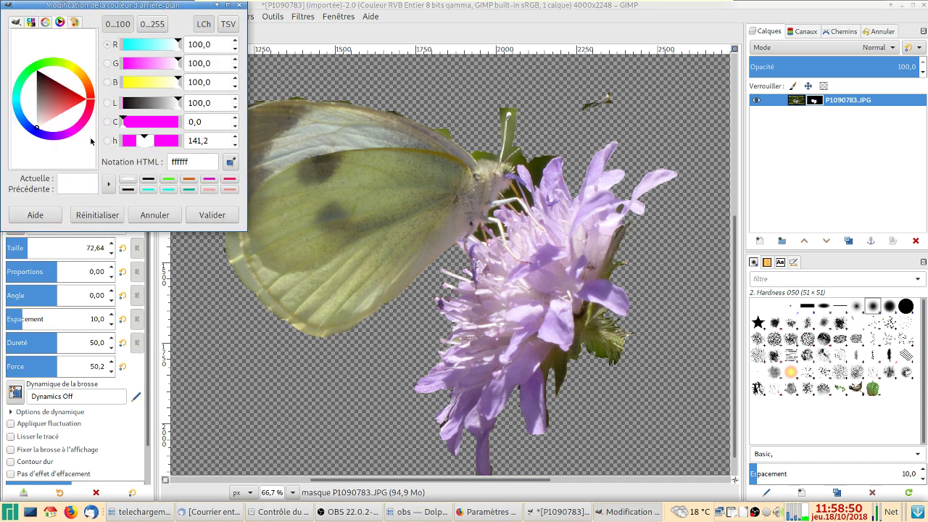
pyautogui.click(209, 189)
pyautogui.click(211, 212)
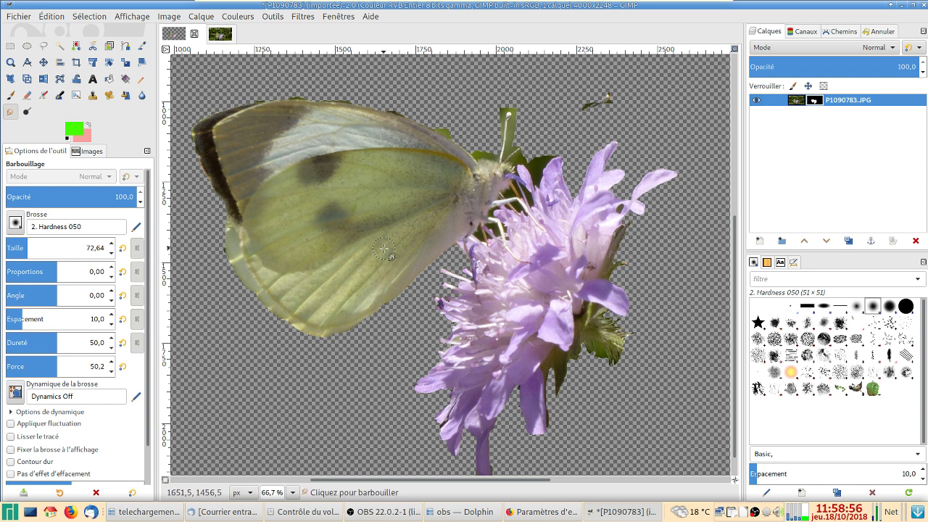
pyautogui.press('d')
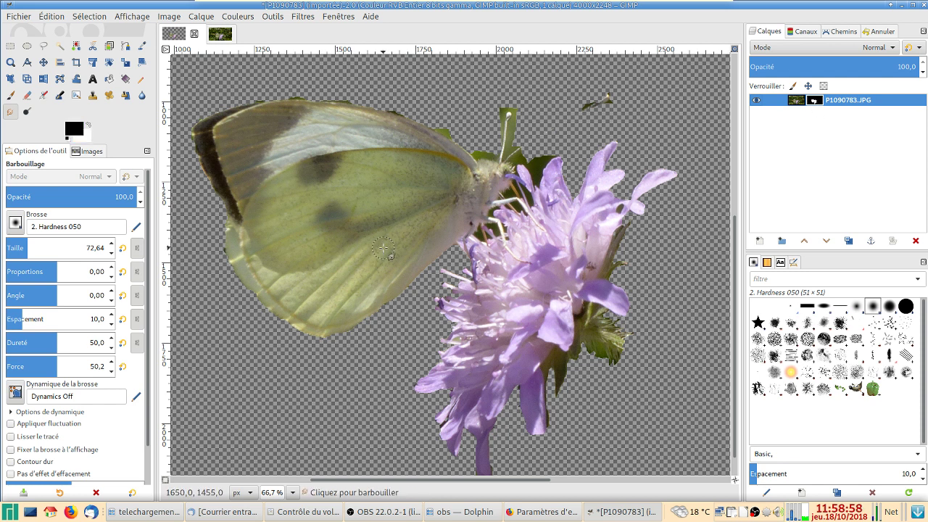
# Step: Choose the Paintbrush with brush size 20 for retouching the mask in the green area beside the butterfly's antennae
pyautogui.scroll(5, 552, 196)
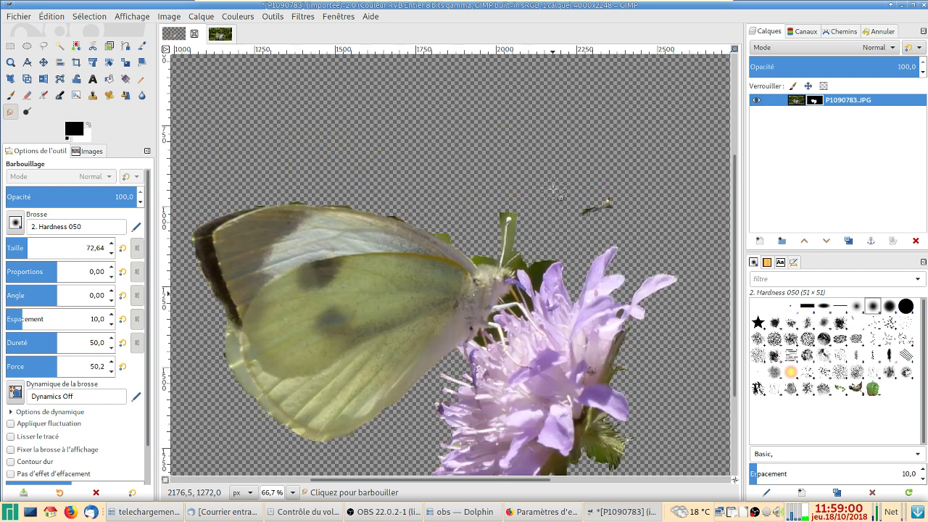
pyautogui.scroll(4, 540, 326)
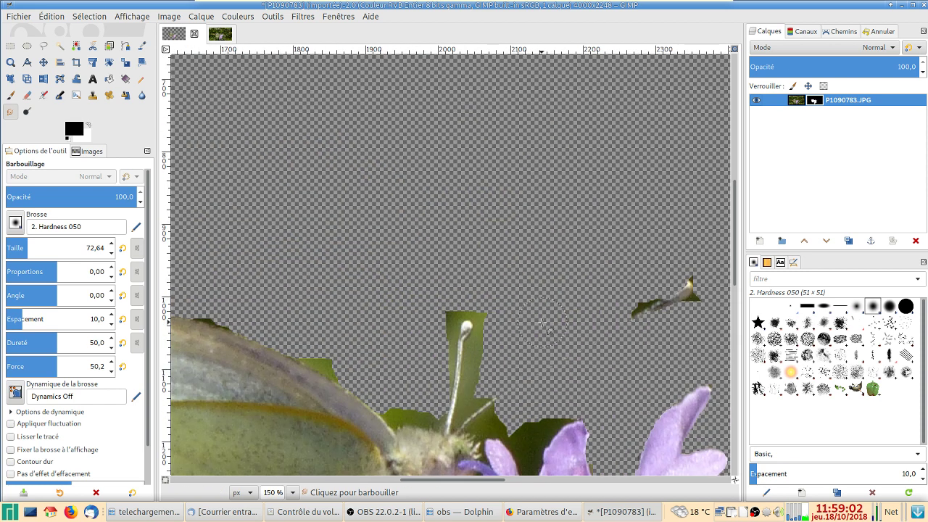
pyautogui.moveTo(539, 343); pyautogui.dragTo(492, 94)
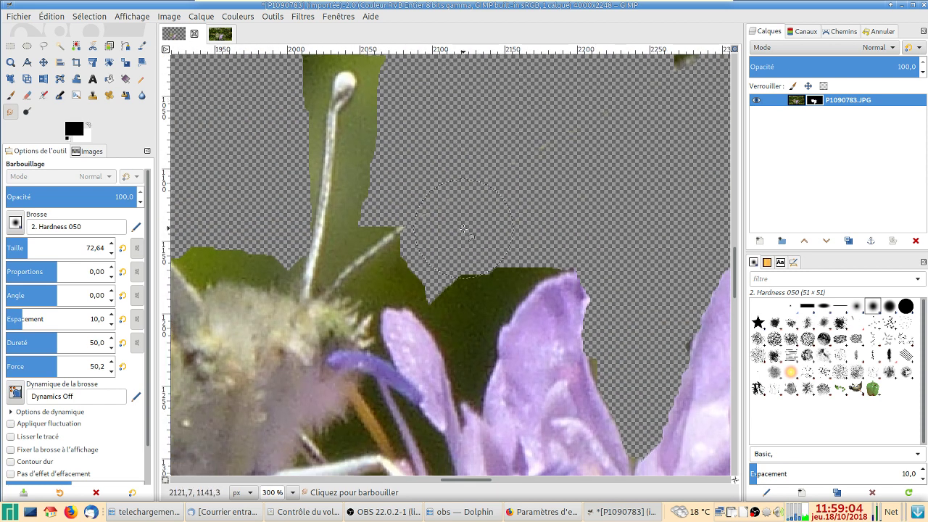
pyautogui.press('p')
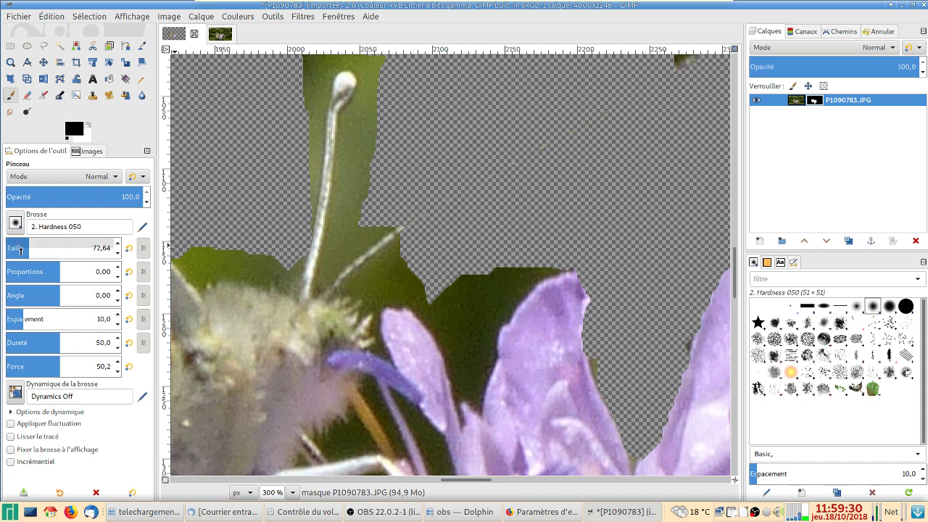
pyautogui.moveTo(20, 250); pyautogui.dragTo(12, 250)
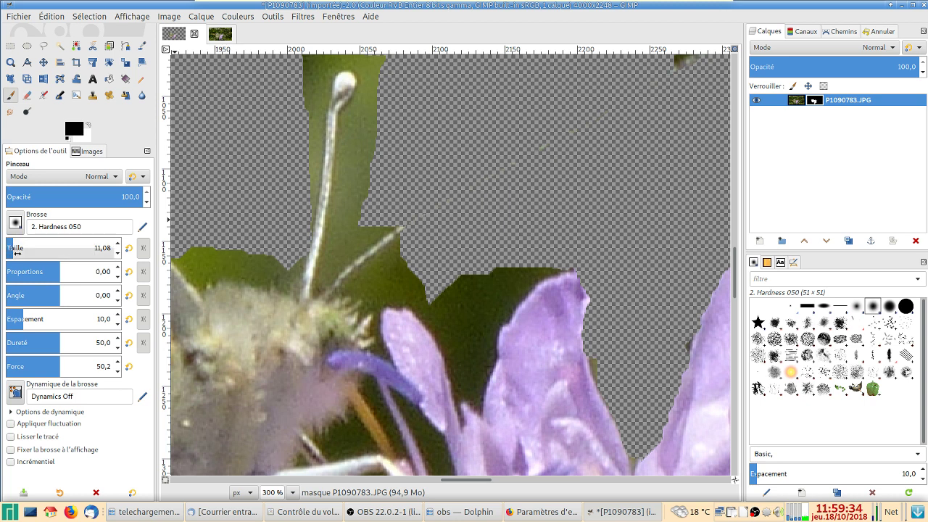
pyautogui.moveTo(16, 253); pyautogui.dragTo(13, 253)
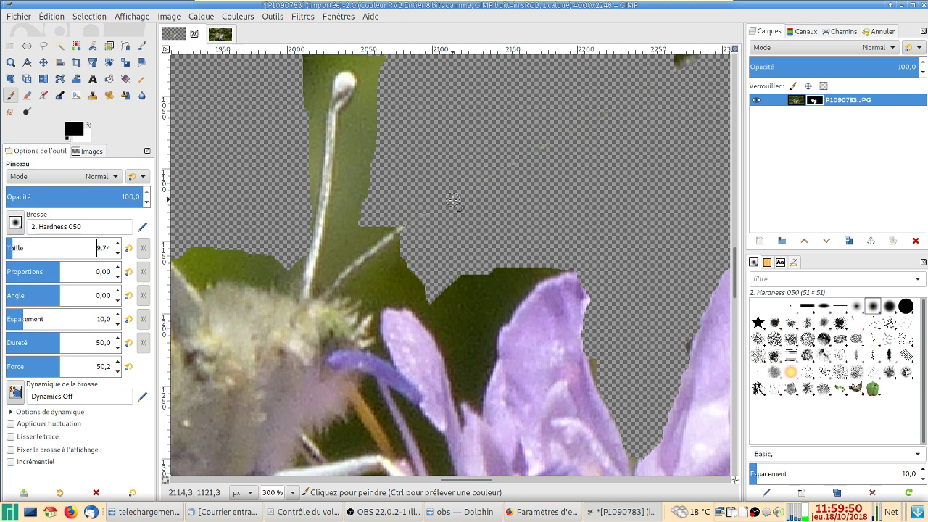
pyautogui.middleClick(382, 276)
pyautogui.press('\\')
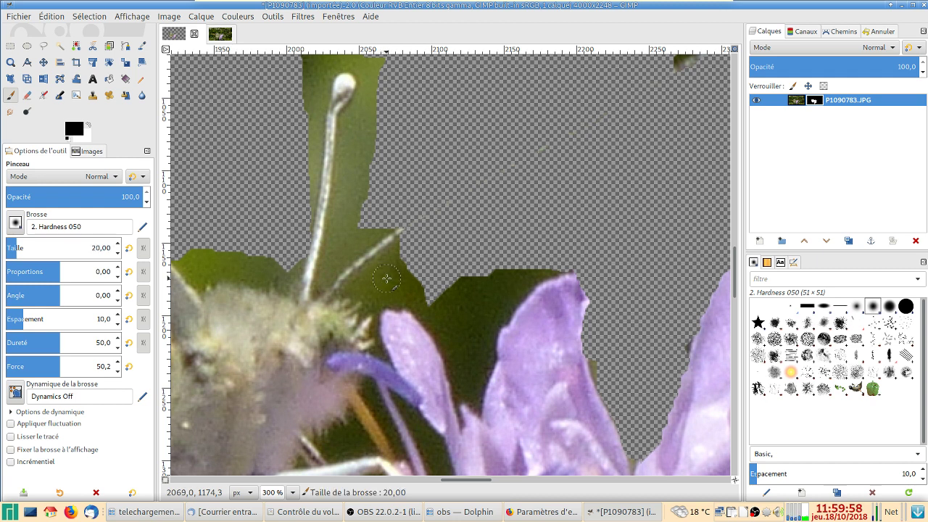
# Step: Try Paintbrush sizes from 41 down to 10 over the green area and settle on size 11 for the thin antenna
pyautogui.press(']')
pyautogui.press(']')
pyautogui.press(']')
pyautogui.press(']')
pyautogui.press(']')
pyautogui.press(']')
pyautogui.press(']')
pyautogui.press(']')
pyautogui.press(']')
pyautogui.press(']')
pyautogui.press(']')
pyautogui.press(']')
pyautogui.press(']')
pyautogui.press(']')
pyautogui.press(']')
pyautogui.press(']')
pyautogui.press(']')
pyautogui.press(']')
pyautogui.press(']')
pyautogui.press(']')
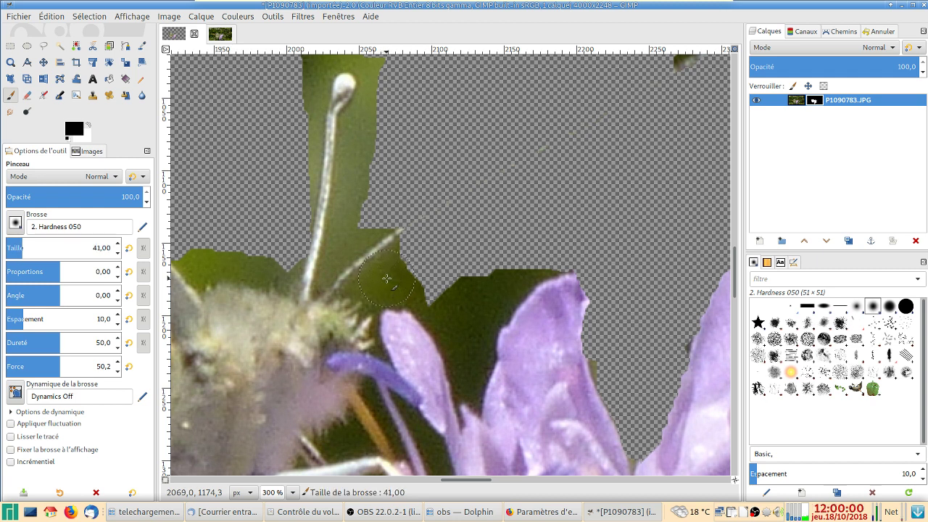
pyautogui.press('[')
pyautogui.press('[')
pyautogui.press('[')
pyautogui.press('[')
pyautogui.press('[')
pyautogui.press('[')
pyautogui.press('[')
pyautogui.press('[')
pyautogui.press('[')
pyautogui.press('[')
pyautogui.press('[')
pyautogui.press('[')
pyautogui.press('[')
pyautogui.press('[')
pyautogui.press('[')
pyautogui.press('[')
pyautogui.press('[')
pyautogui.press('[')
pyautogui.press('[')
pyautogui.press('[')
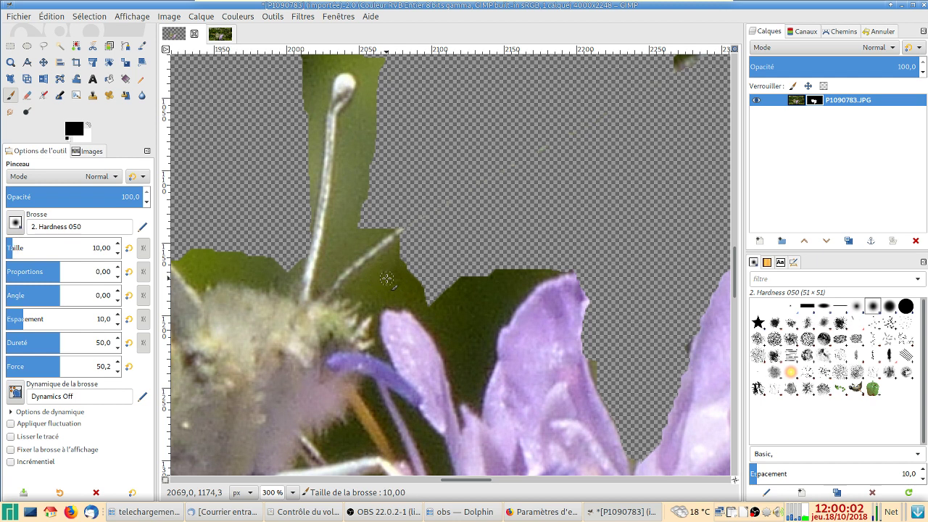
pyautogui.press(']')
pyautogui.press(']')
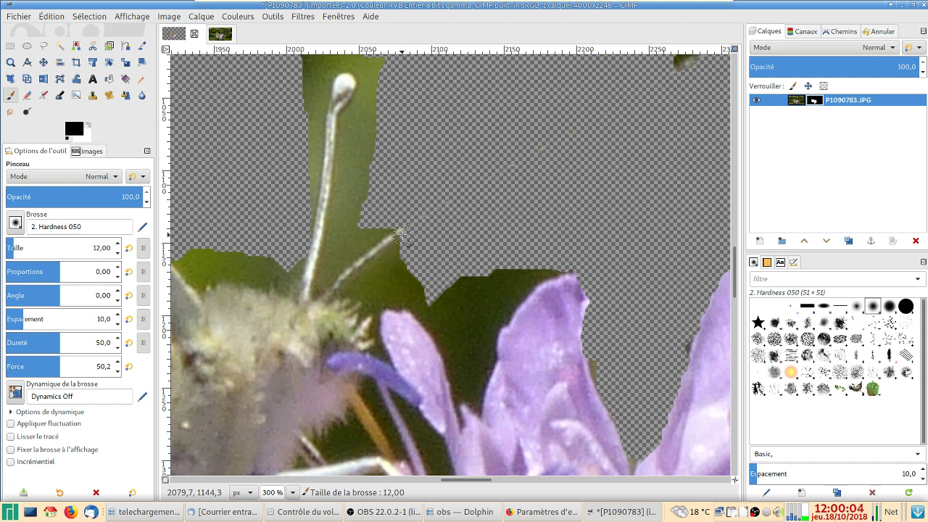
pyautogui.press('[')
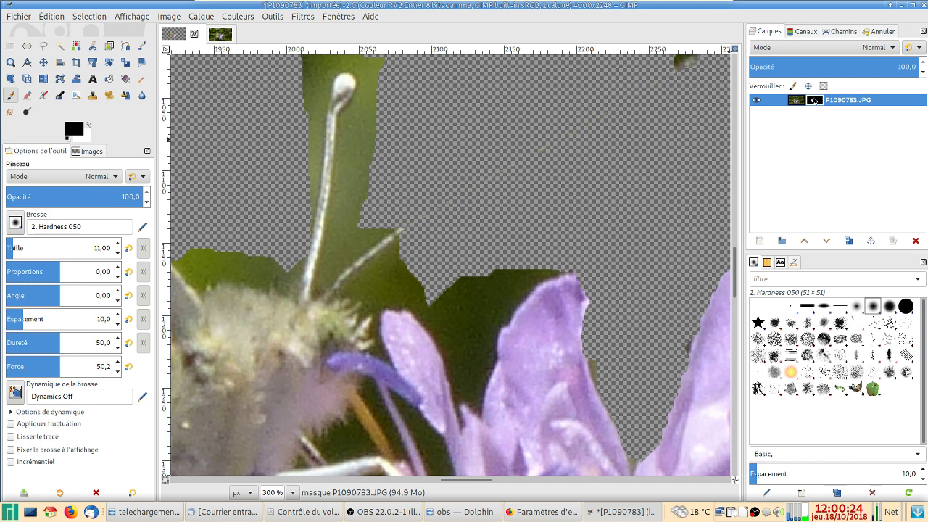
# Step: Switch to the layer image and back to its mask, and paint black across the cut-off end of the right-hand antenna
pyautogui.click(796, 101)
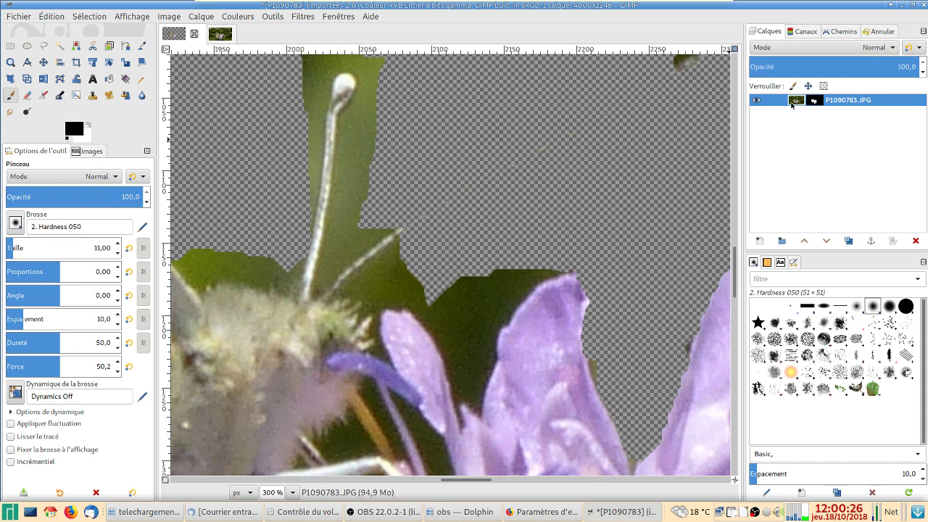
pyautogui.click(814, 102)
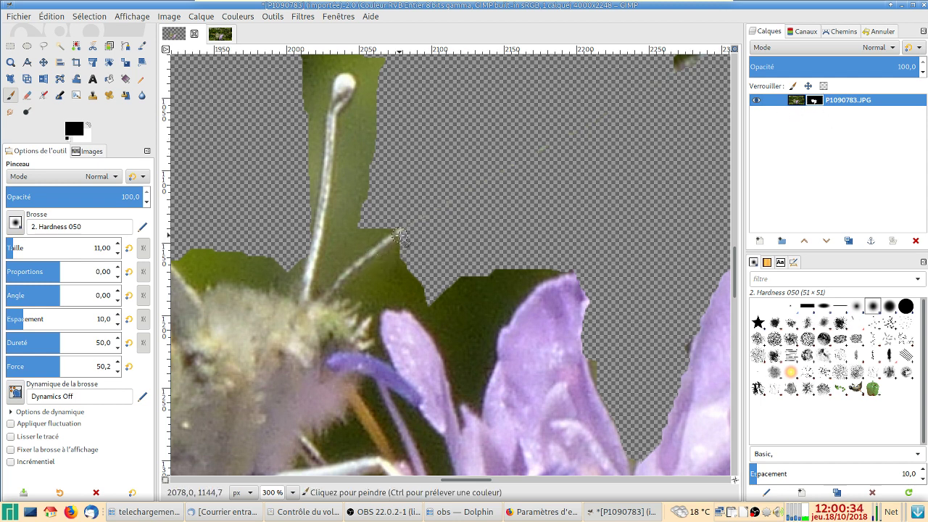
pyautogui.click(435, 209)
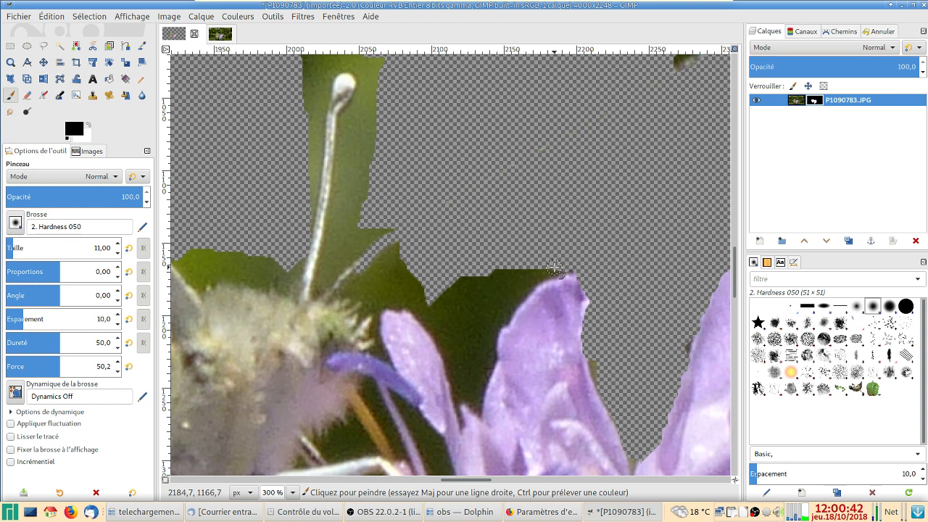
# Step: Make white the foreground colour and paint on the mask along the right-hand antenna to reveal its missing length towards the tip
pyautogui.click(90, 126)
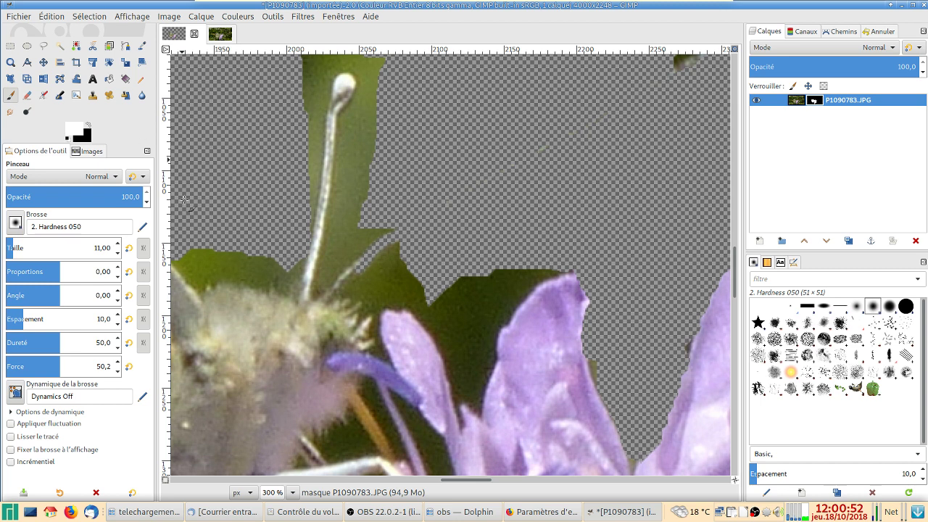
pyautogui.moveTo(366, 267)
pyautogui.mouseDown()
pyautogui.moveTo(382, 243)
pyautogui.moveTo(357, 275)
pyautogui.moveTo(366, 251)
pyautogui.moveTo(457, 195)
pyautogui.mouseUp()
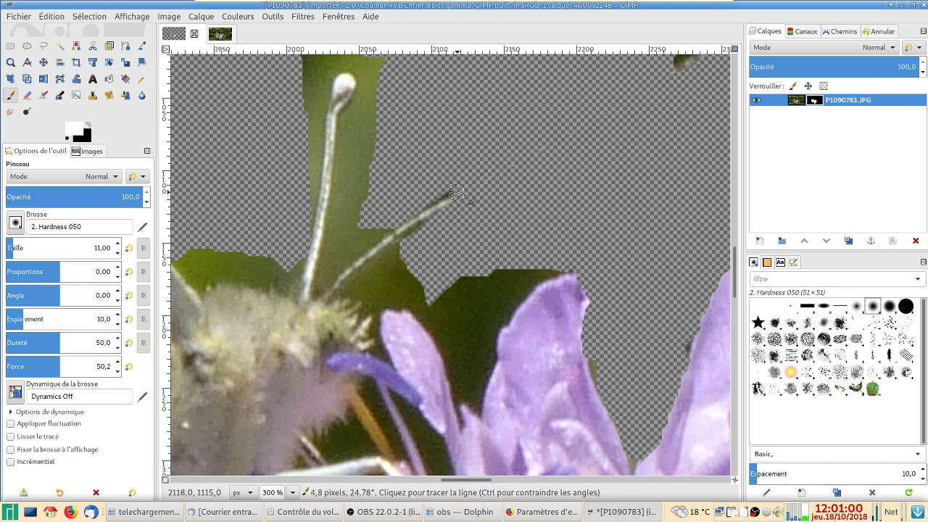
pyautogui.keyDown('shift'); pyautogui.click(516, 172); pyautogui.keyUp('shift')
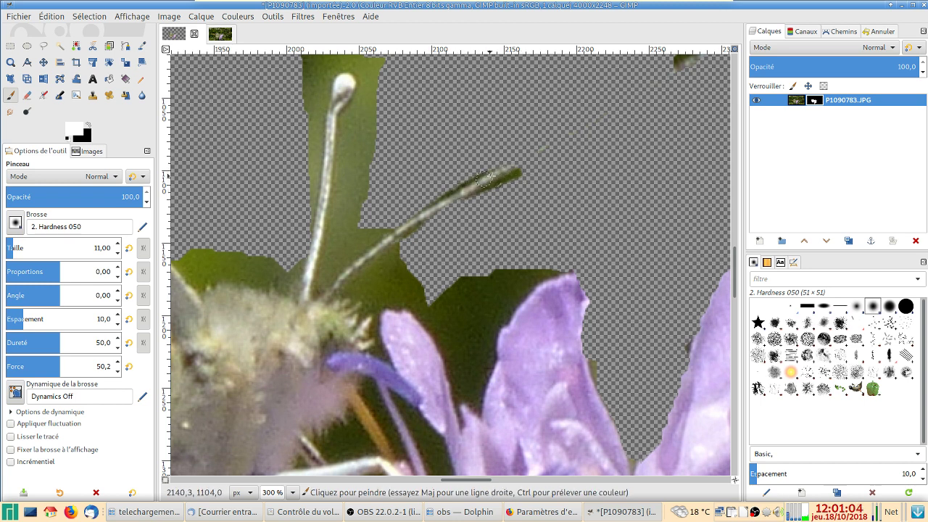
pyautogui.moveTo(486, 180)
pyautogui.mouseDown()
pyautogui.moveTo(572, 139)
pyautogui.moveTo(548, 152)
pyautogui.moveTo(566, 123)
pyautogui.moveTo(595, 120)
pyautogui.mouseUp()
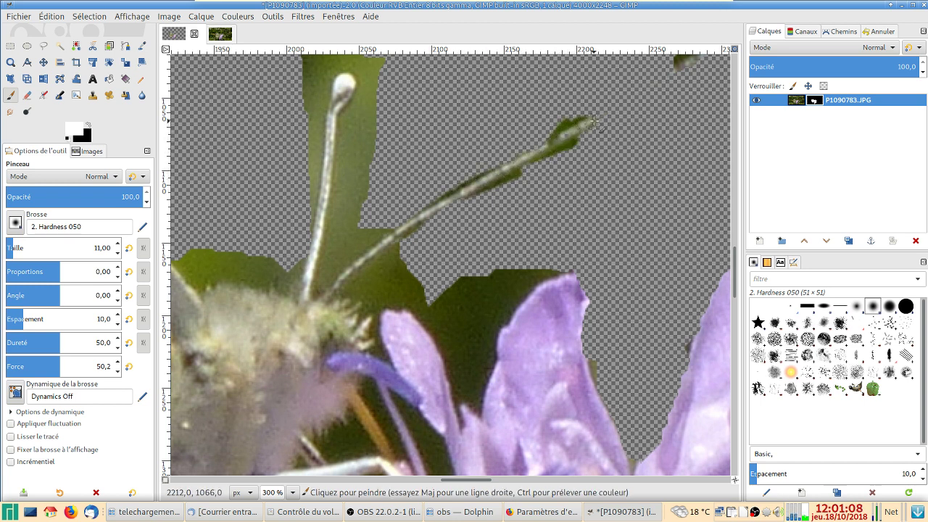
pyautogui.moveTo(608, 155)
pyautogui.mouseDown()
pyautogui.moveTo(529, 210)
pyautogui.moveTo(521, 182)
pyautogui.moveTo(606, 121)
pyautogui.moveTo(521, 181)
pyautogui.mouseUp()
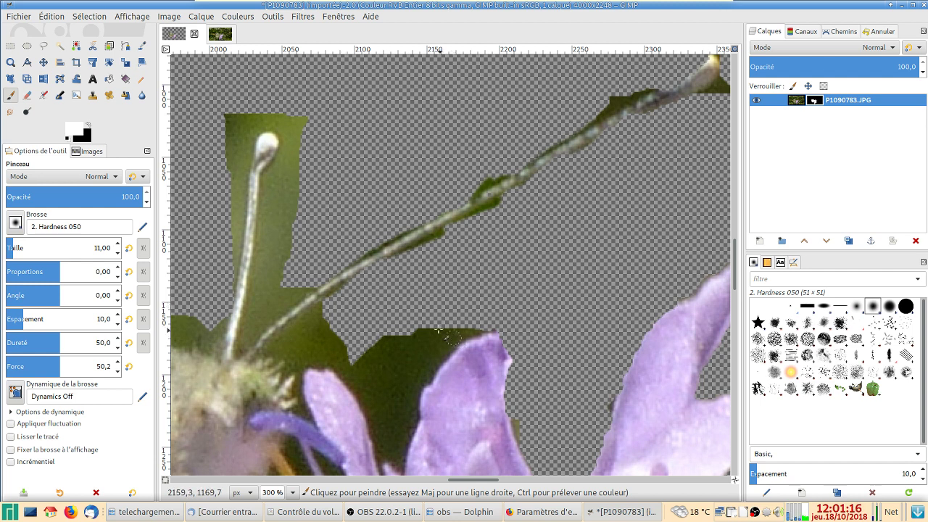
# Step: Make black the foreground colour, try a straight mask stroke across the green area above the flower, and undo that stroke
pyautogui.press('x')
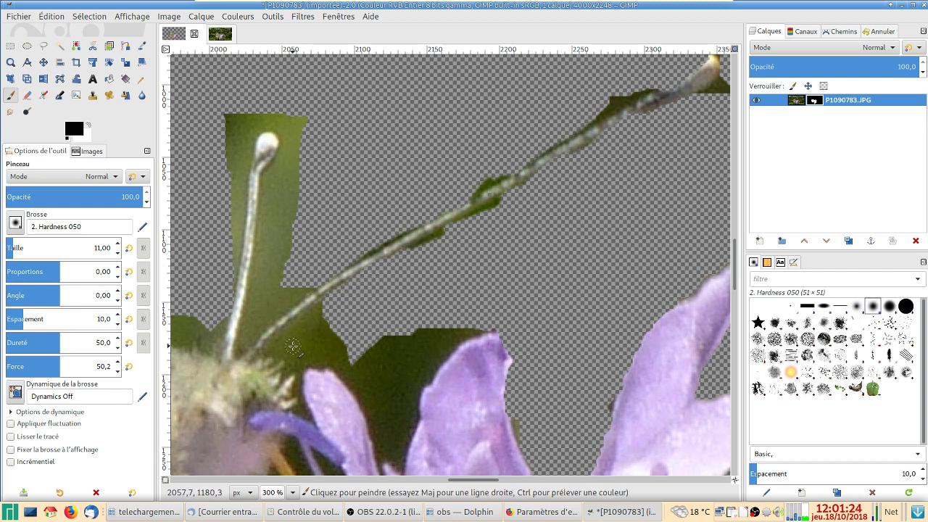
pyautogui.keyDown('shift'); pyautogui.click(388, 392); pyautogui.keyUp('shift')
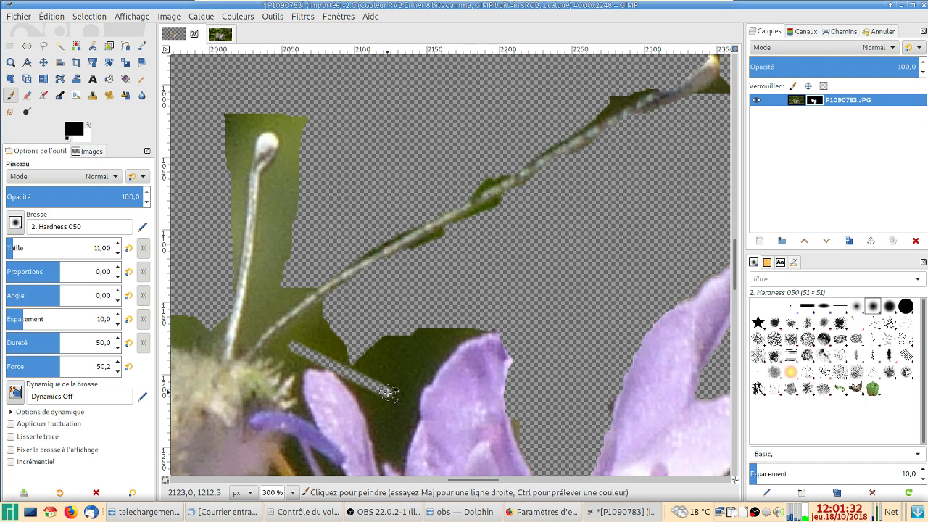
pyautogui.hotkey('ctrl', 'z')
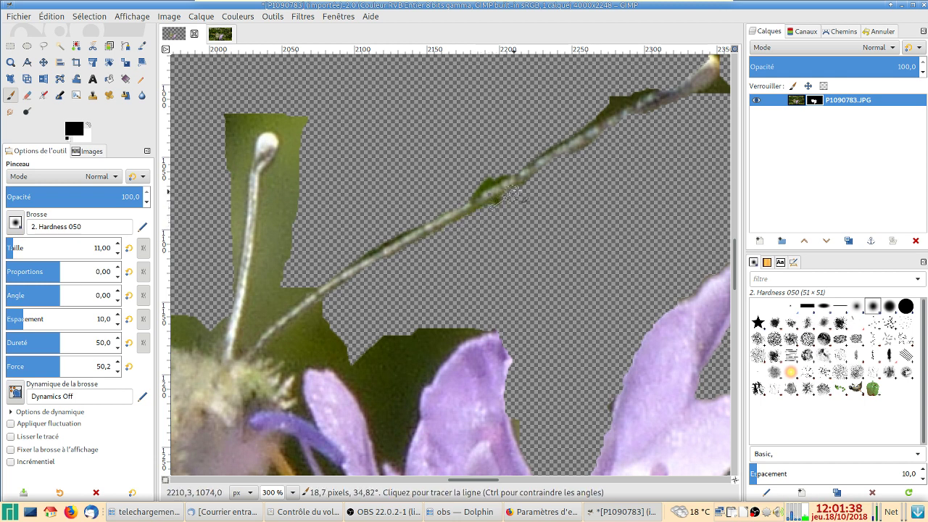
# Step: Mask out the green remnants along the lower and upper edges of the long antenna with straight black strokes
pyautogui.keyDown('shift'); pyautogui.click(532, 185); pyautogui.keyUp('shift')
pyautogui.keyDown('shift'); pyautogui.click(583, 155); pyautogui.keyUp('shift')
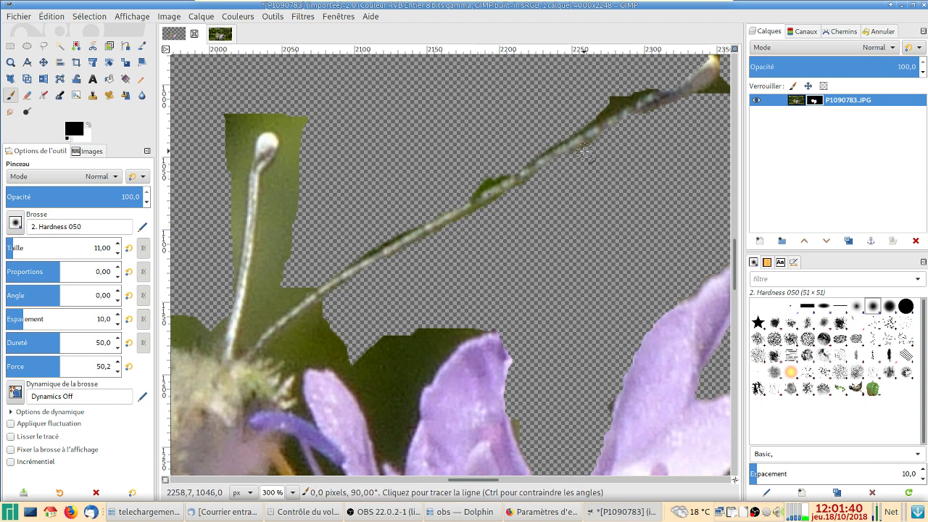
pyautogui.moveTo(605, 151); pyautogui.dragTo(580, 226)
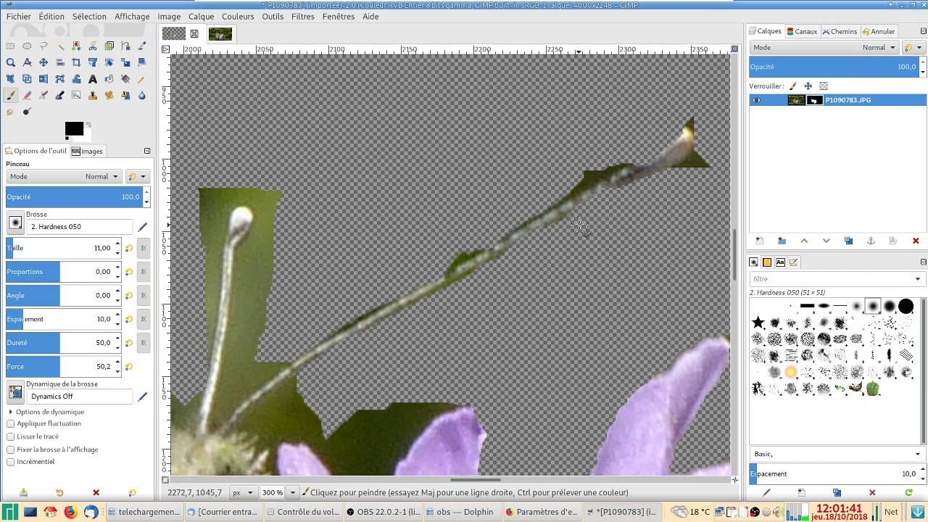
pyautogui.click(315, 339)
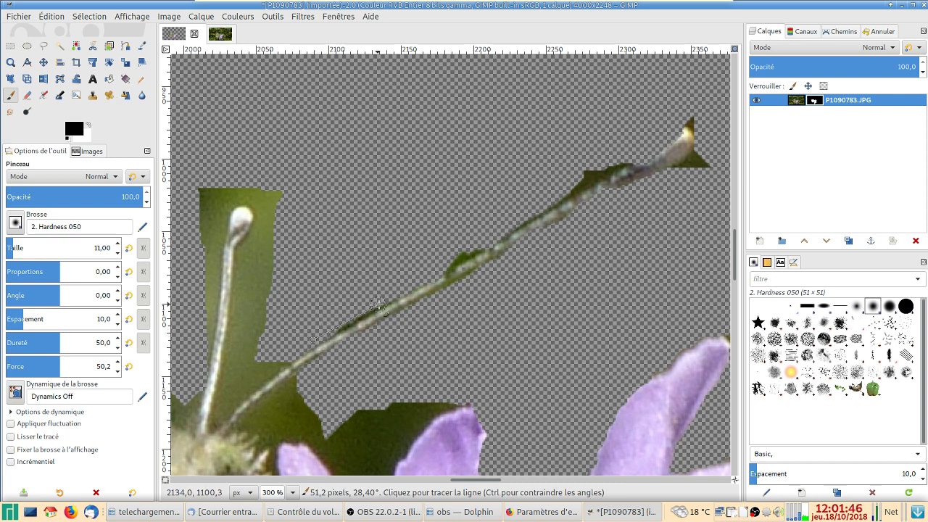
pyautogui.keyDown('shift'); pyautogui.click(385, 301); pyautogui.keyUp('shift')
pyautogui.keyDown('shift'); pyautogui.click(394, 296); pyautogui.keyUp('shift')
pyautogui.click(443, 273)
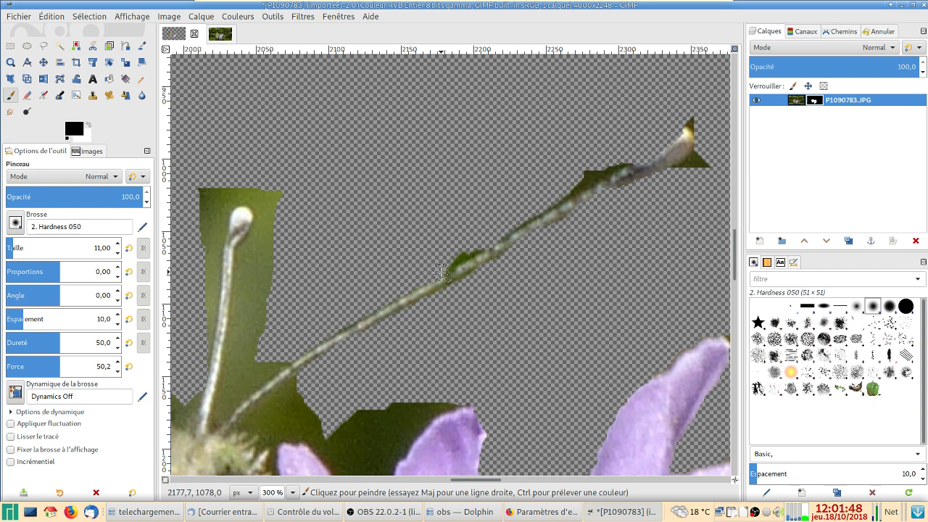
# Step: Examine the mask edges along the long antenna up to its club at 400 to 800 % zoom
pyautogui.scroll(3, 482, 270)
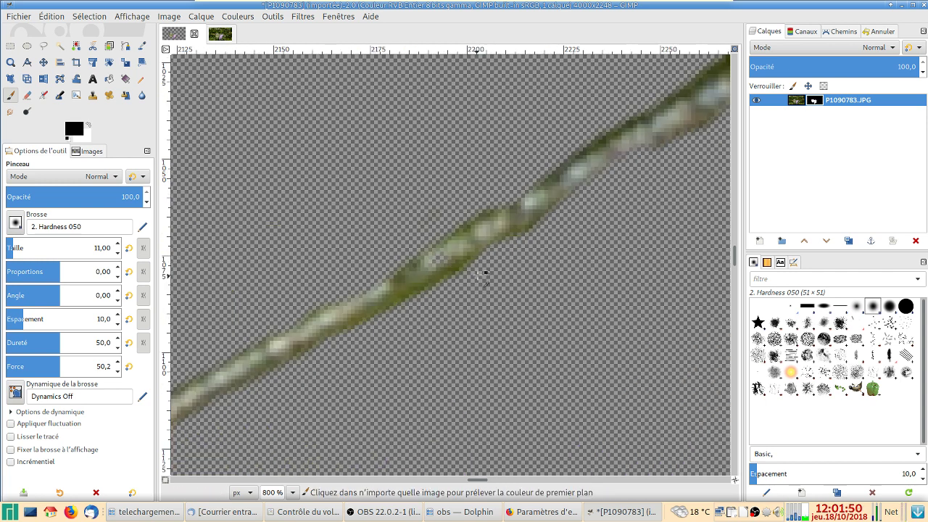
pyautogui.scroll(-3, 480, 274)
pyautogui.scroll(2, 369, 336)
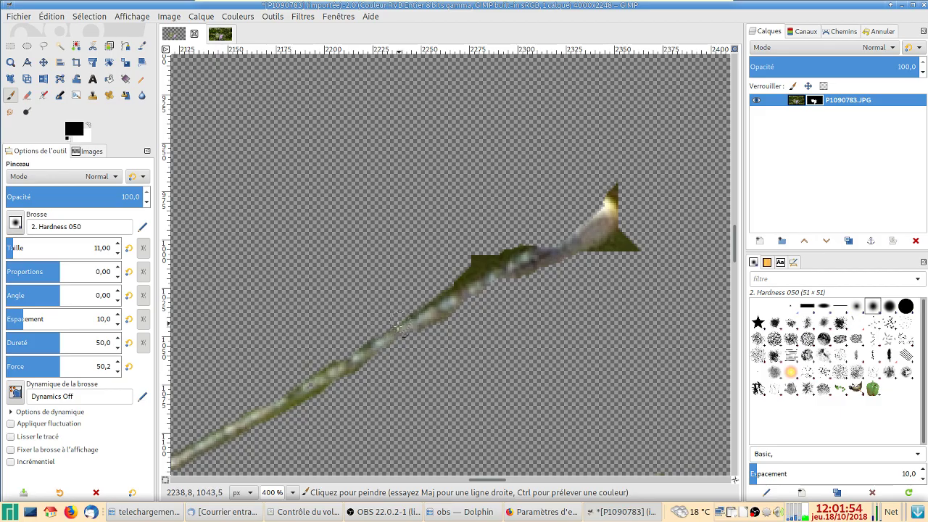
pyautogui.hscroll(-2, 399, 322)
pyautogui.scroll(-4, 435, 232)
pyautogui.moveTo(442, 215); pyautogui.dragTo(387, 355)
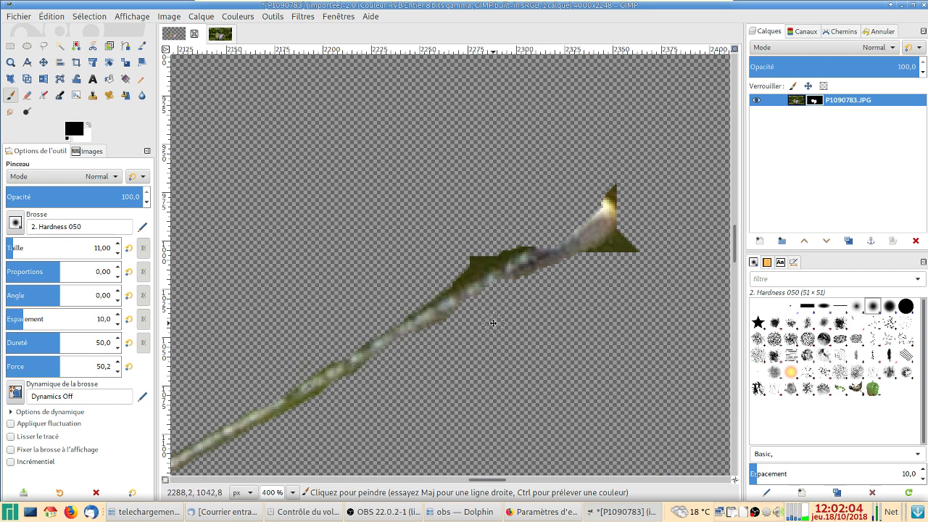
pyautogui.moveTo(496, 326); pyautogui.dragTo(449, 290)
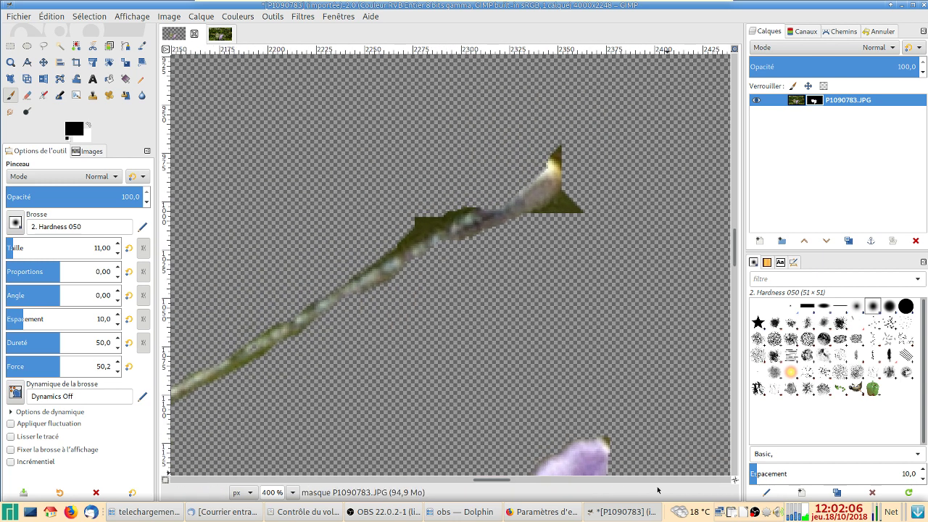
pyautogui.moveTo(734, 482); pyautogui.dragTo(722, 478)
pyautogui.hscroll(10, 673, 411)
pyautogui.scroll(6, 673, 410)
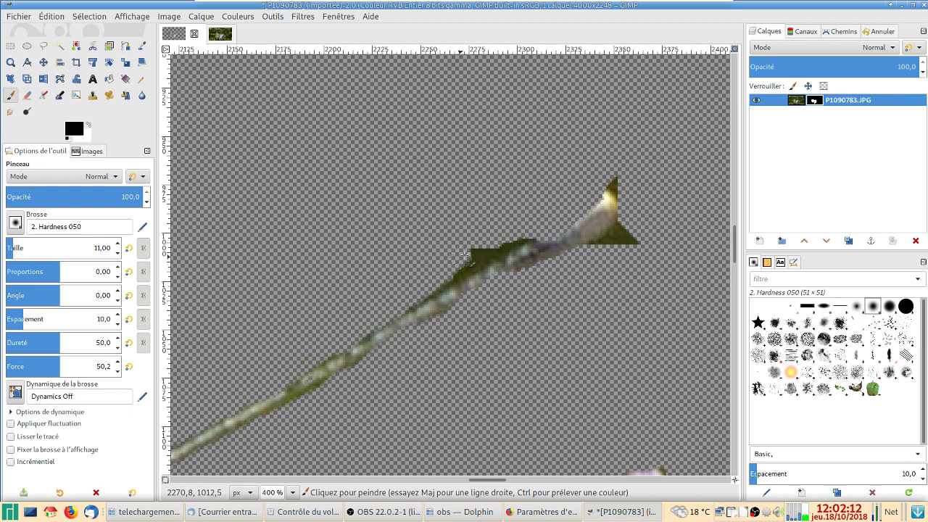
# Step: Hide the green patches above the long antenna just before its club with straight black strokes on the mask
pyautogui.moveTo(471, 258); pyautogui.dragTo(443, 277)
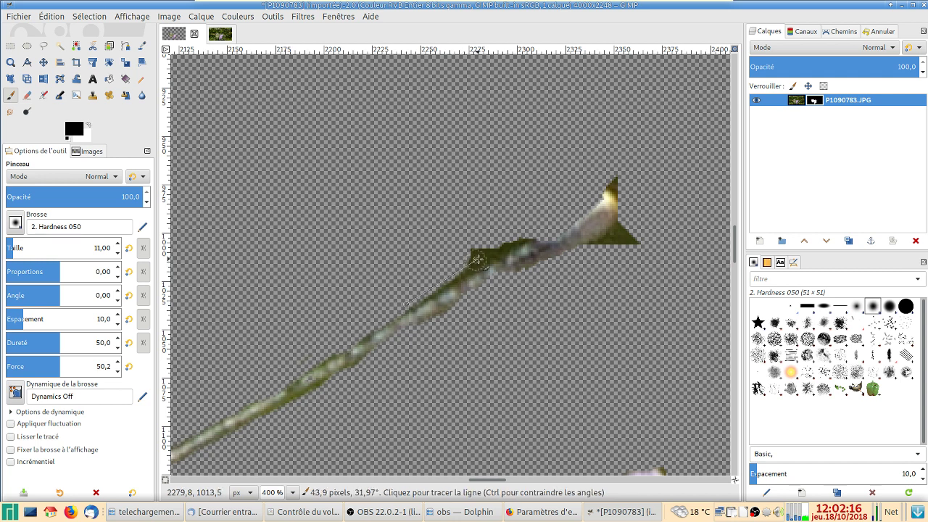
pyautogui.keyDown('shift'); pyautogui.click(493, 256); pyautogui.keyUp('shift')
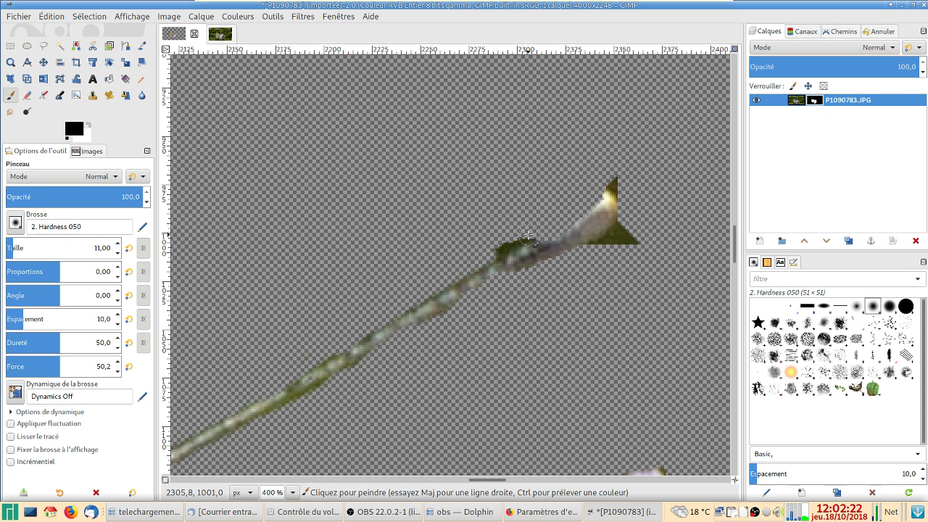
pyautogui.press('shift')
pyautogui.keyDown('shift'); pyautogui.click(528, 237); pyautogui.keyUp('shift')
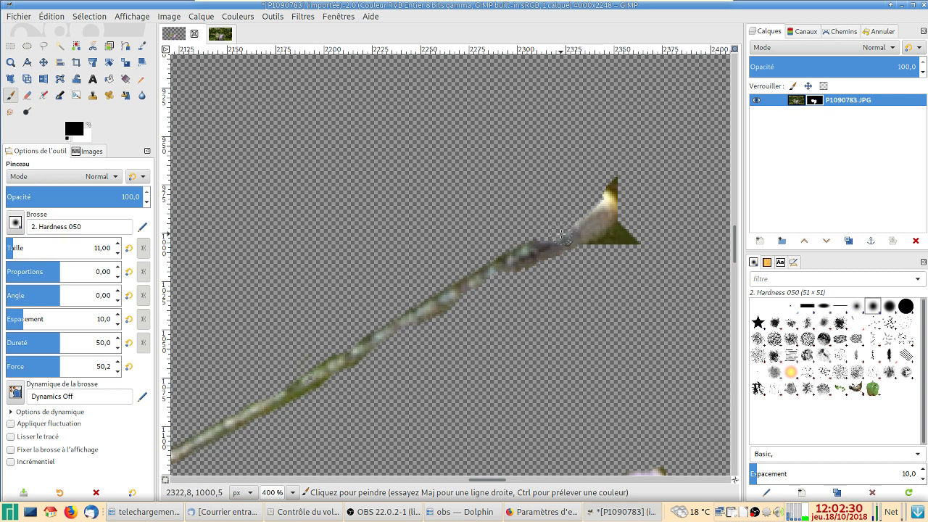
# Step: Make white the foreground colour and paint on the mask to reveal the whole club at the long antenna's tip
pyautogui.press('x')
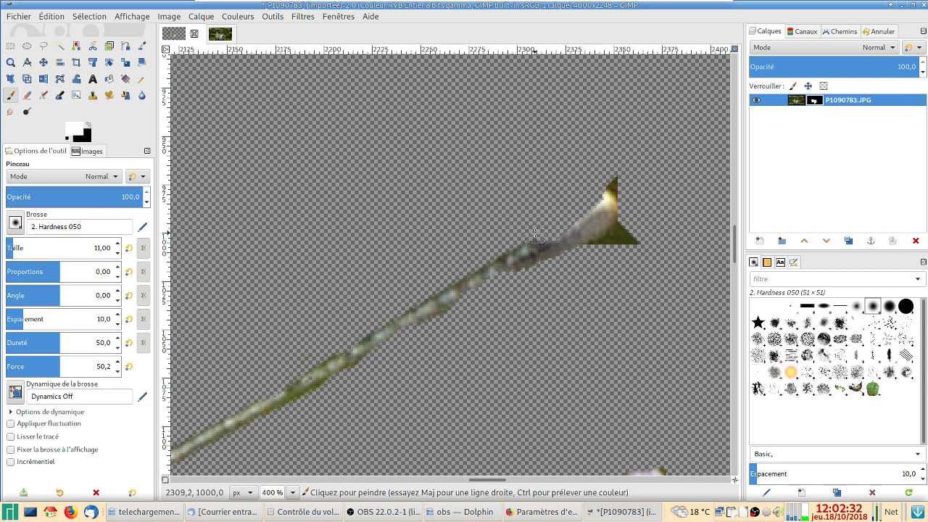
pyautogui.moveTo(538, 232)
pyautogui.mouseDown()
pyautogui.moveTo(577, 229)
pyautogui.moveTo(548, 230)
pyautogui.moveTo(576, 217)
pyautogui.moveTo(599, 215)
pyautogui.moveTo(564, 216)
pyautogui.moveTo(604, 204)
pyautogui.moveTo(606, 192)
pyautogui.moveTo(591, 200)
pyautogui.moveTo(603, 190)
pyautogui.moveTo(632, 195)
pyautogui.mouseUp()
pyautogui.moveTo(580, 206)
pyautogui.mouseDown()
pyautogui.moveTo(593, 203)
pyautogui.moveTo(593, 214)
pyautogui.moveTo(606, 185)
pyautogui.moveTo(623, 195)
pyautogui.moveTo(635, 227)
pyautogui.moveTo(623, 225)
pyautogui.moveTo(589, 255)
pyautogui.moveTo(632, 237)
pyautogui.mouseUp()
# Step: Switch the foreground back to black and trim the remnants around the club and beneath the adjoining part of the antenna
pyautogui.press('x')
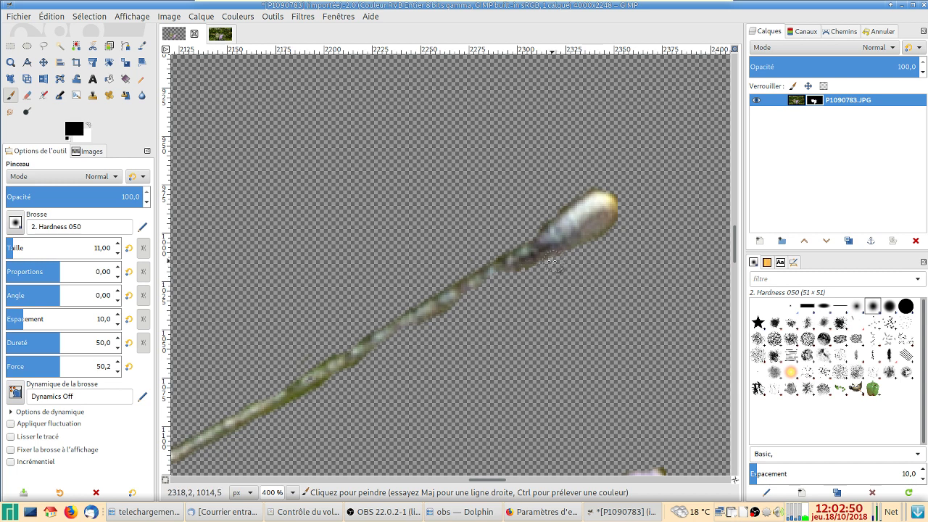
pyautogui.moveTo(552, 261)
pyautogui.mouseDown()
pyautogui.moveTo(519, 274)
pyautogui.moveTo(542, 266)
pyautogui.mouseUp()
pyautogui.moveTo(501, 296); pyautogui.dragTo(536, 256)
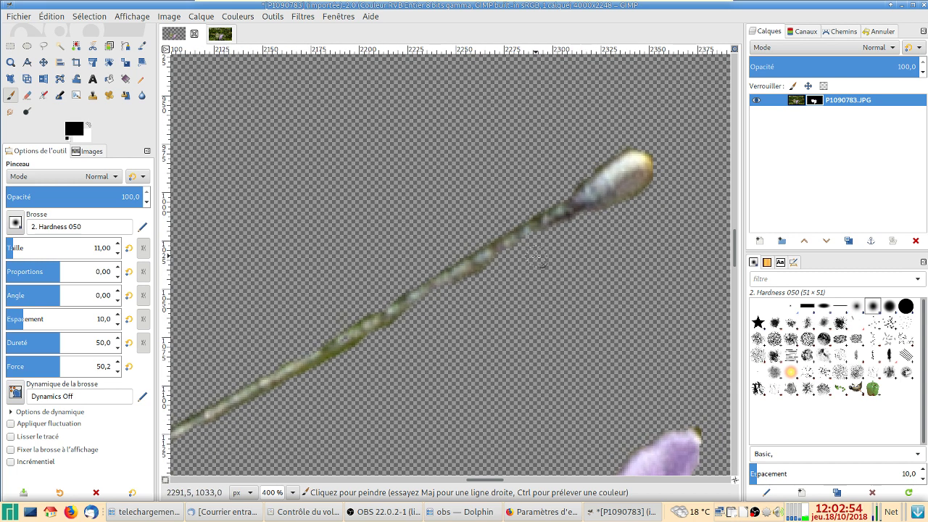
# Step: Restore the long antenna's full thickness from near the club down to the green area with straight white strokes on the mask
pyautogui.press('x')
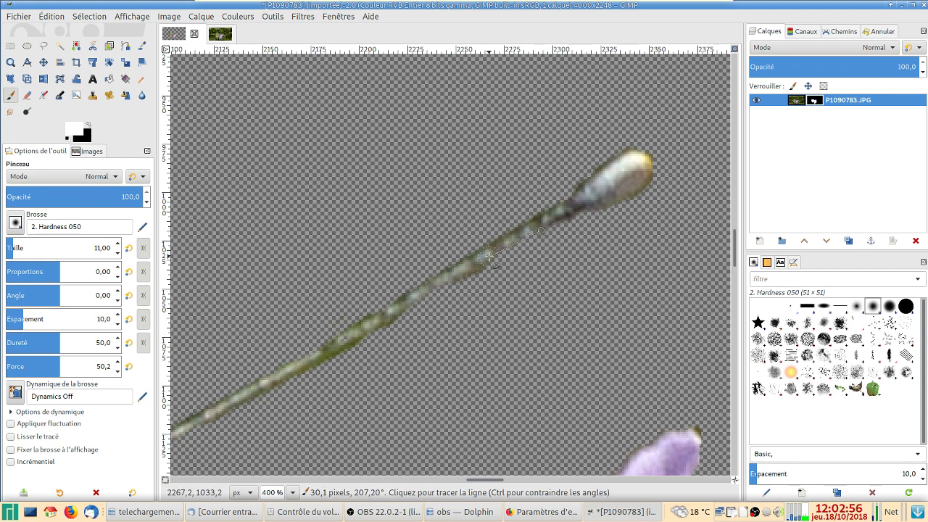
pyautogui.keyDown('shift'); pyautogui.click(403, 313); pyautogui.keyUp('shift')
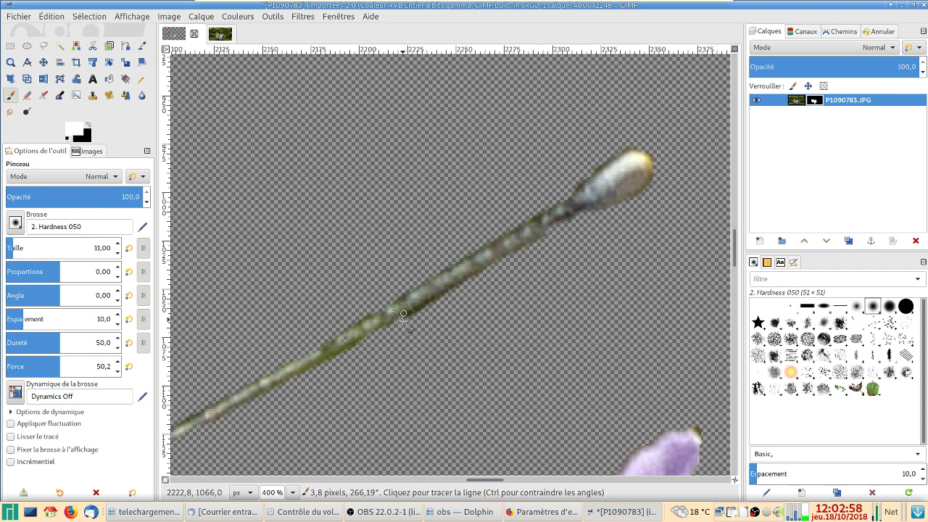
pyautogui.moveTo(358, 339); pyautogui.dragTo(520, 230)
pyautogui.keyDown('shift'); pyautogui.click(520, 230); pyautogui.keyUp('shift')
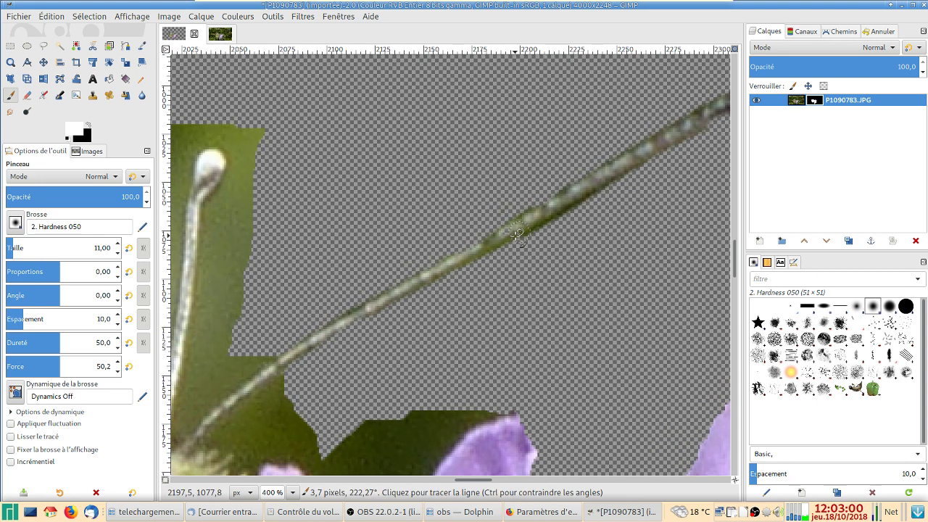
pyautogui.keyDown('shift'); pyautogui.click(394, 299); pyautogui.keyUp('shift')
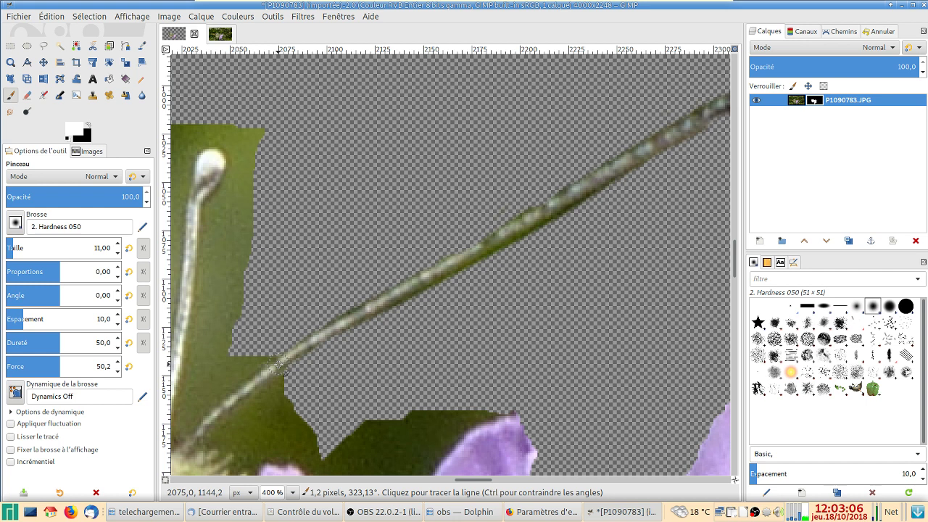
pyautogui.keyDown('ctrl'); pyautogui.scroll(-4, 450, 312); pyautogui.keyUp('ctrl')
pyautogui.keyDown('ctrl'); pyautogui.scroll(-1, 451, 311); pyautogui.keyUp('ctrl')
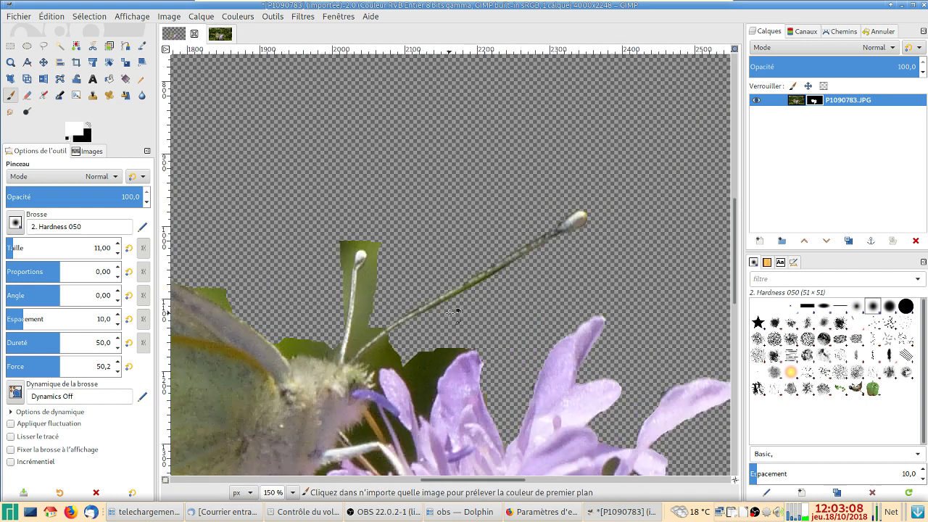
# Step: Add a new white-filled layer of 4000 × 2248 px to the image
pyautogui.scroll(-3, 537, 253)
pyautogui.scroll(-1, 538, 253)
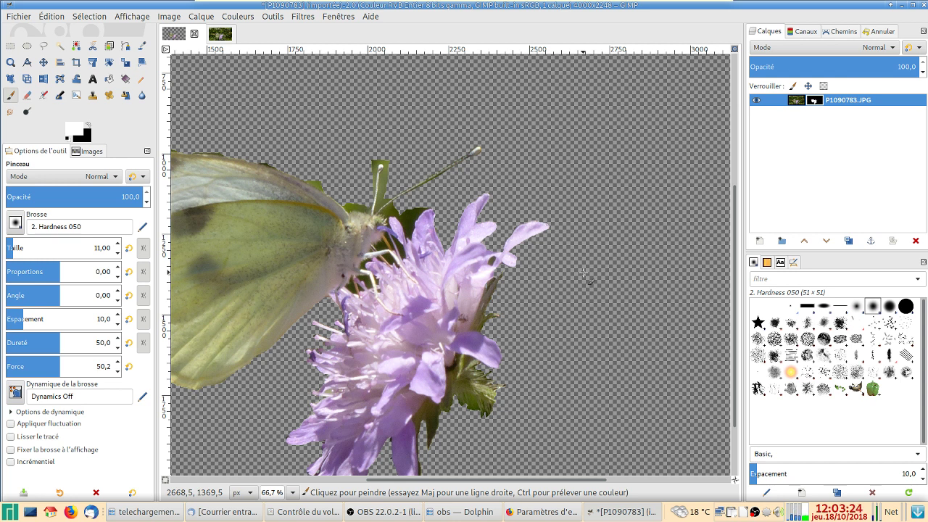
pyautogui.click(759, 241)
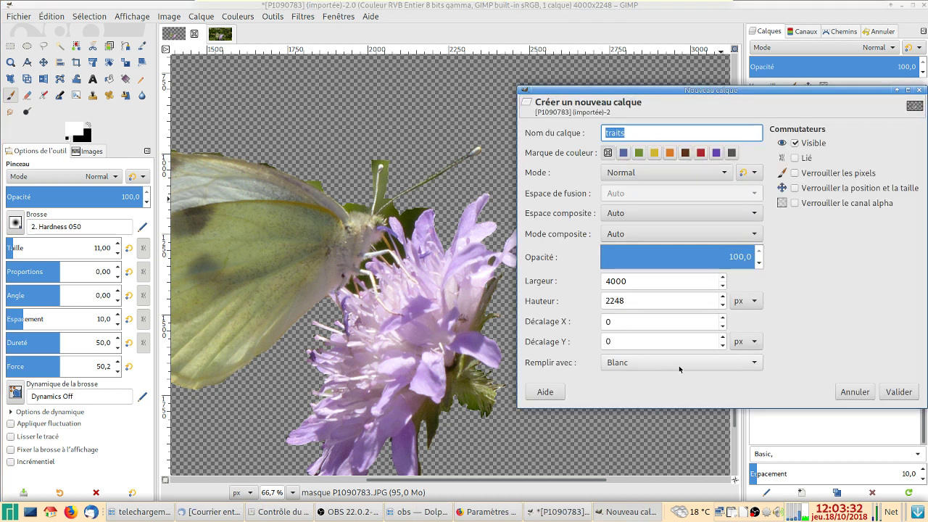
pyautogui.click(897, 393)
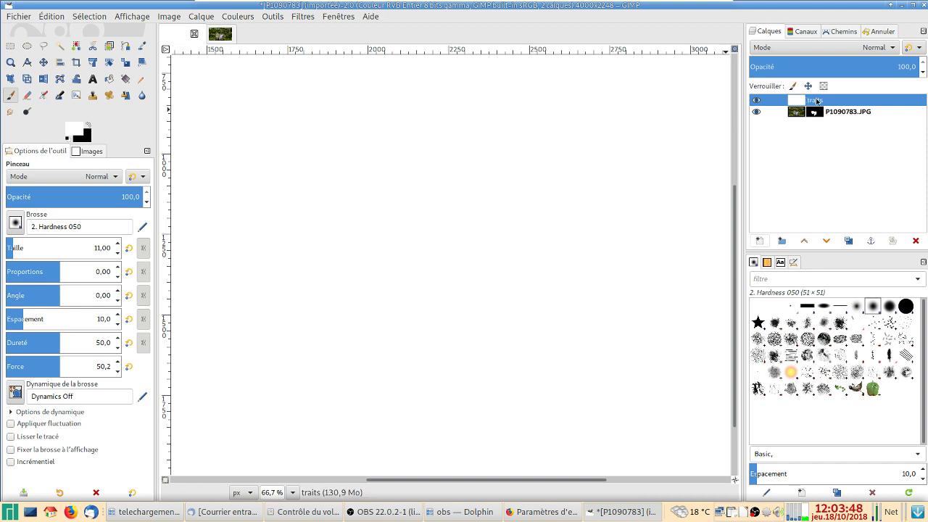
# Step: Rename the new white layer fond and move it below P1090783.JPG in the layer stack
pyautogui.doubleClick(817, 101)
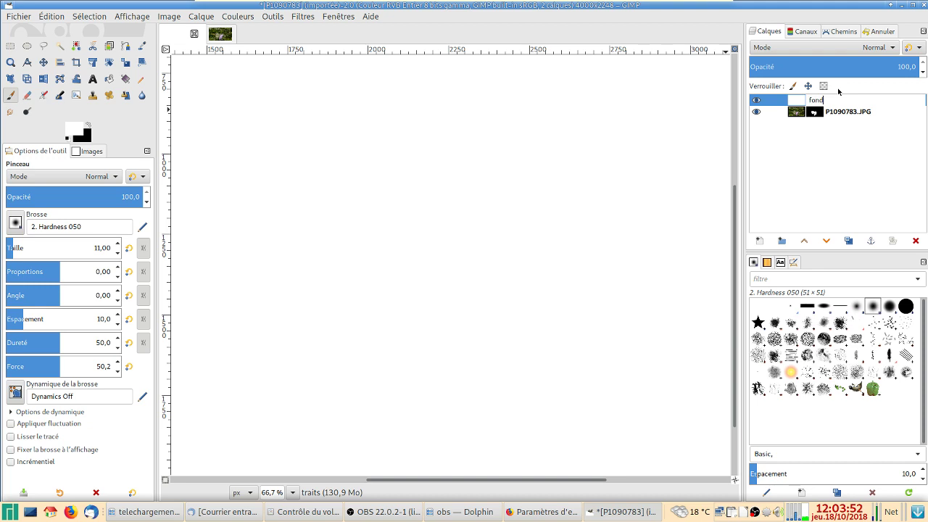
pyautogui.press('Return')
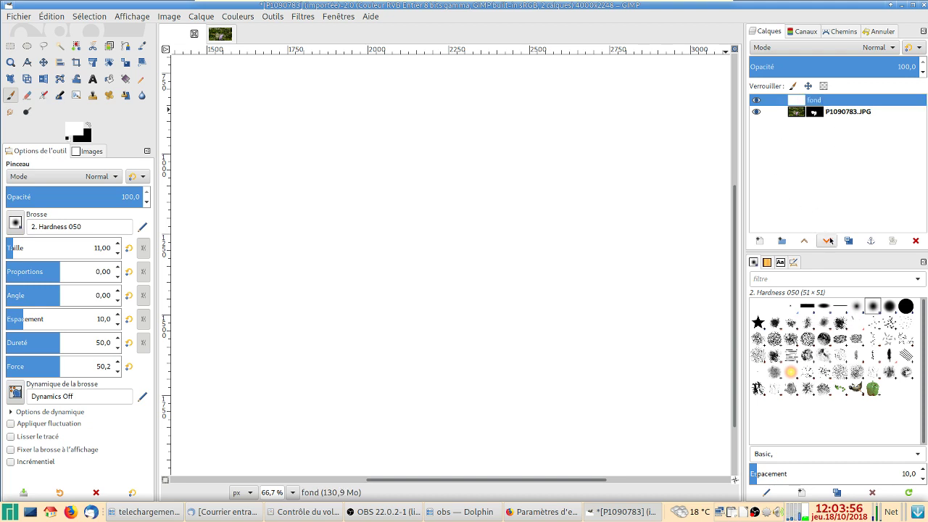
pyautogui.moveTo(771, 100); pyautogui.dragTo(774, 128)
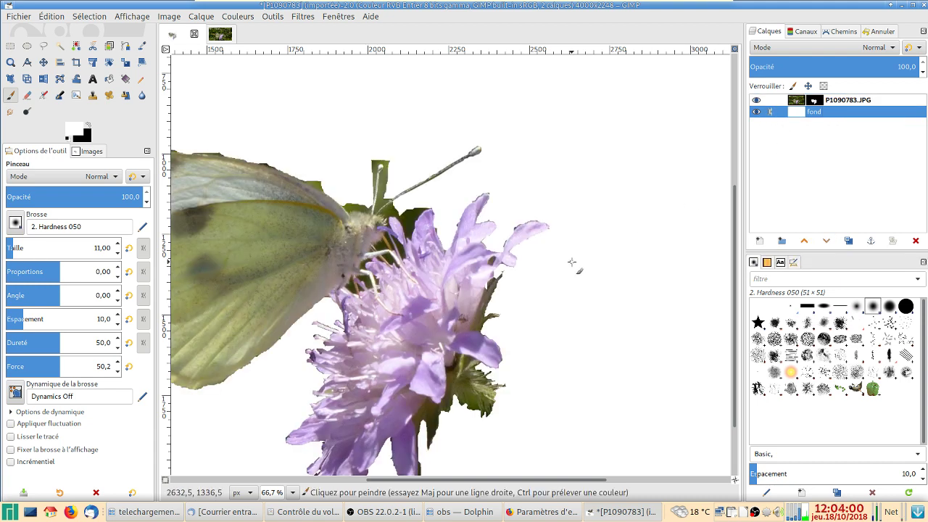
# Step: Examine the cutout's edges around the wing and short antenna, comparing them with the fond layer hidden and shown
pyautogui.scroll(1, 577, 265)
pyautogui.scroll(-1, 574, 265)
pyautogui.scroll(1, 561, 270)
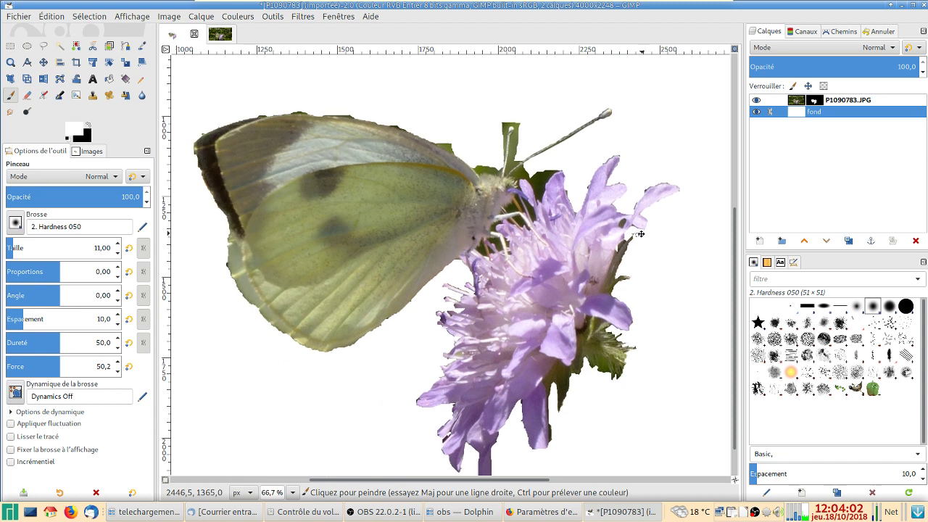
pyautogui.scroll(1, 576, 259)
pyautogui.moveTo(586, 251); pyautogui.dragTo(633, 371)
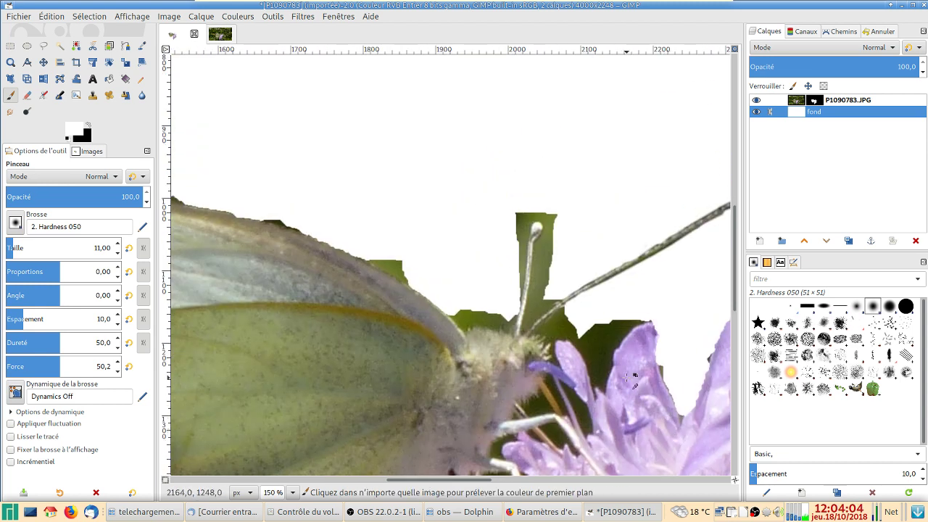
pyautogui.scroll(2, 633, 371)
pyautogui.moveTo(588, 250); pyautogui.dragTo(758, 349)
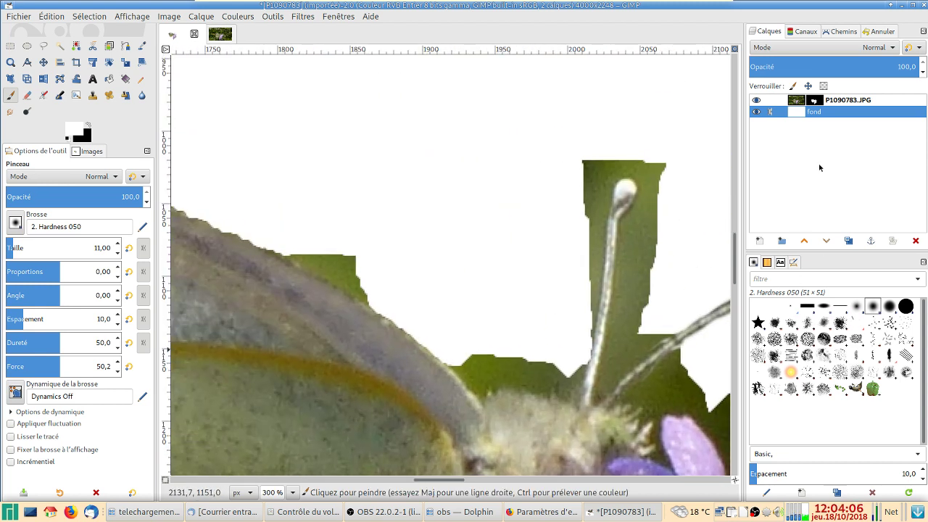
pyautogui.click(757, 112)
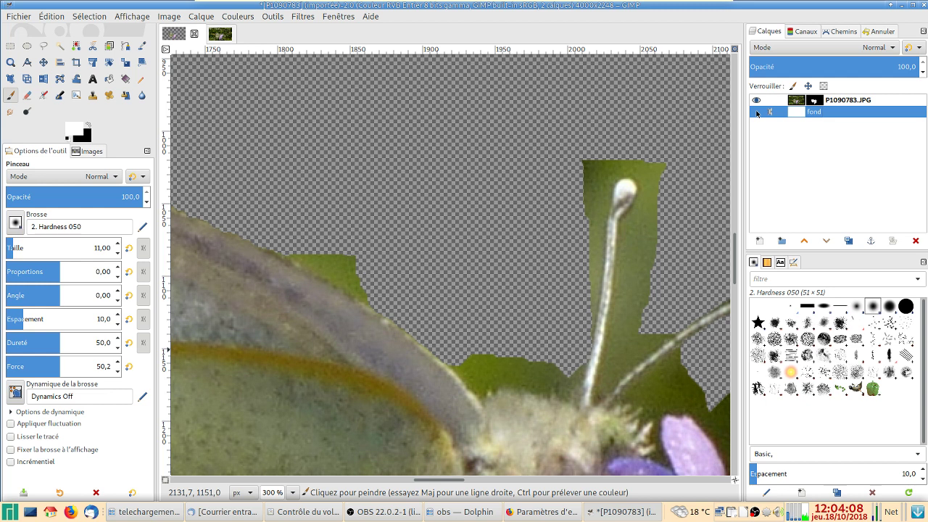
pyautogui.click(757, 111)
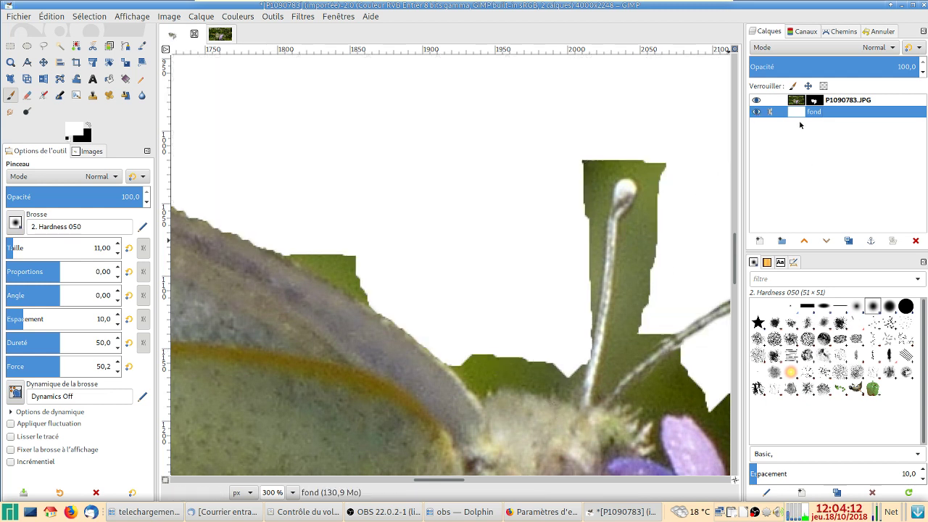
# Step: Paint black on the P1090783.JPG layer mask over the green patch in the corner between the wing's upper edge and the head
pyautogui.click(815, 100)
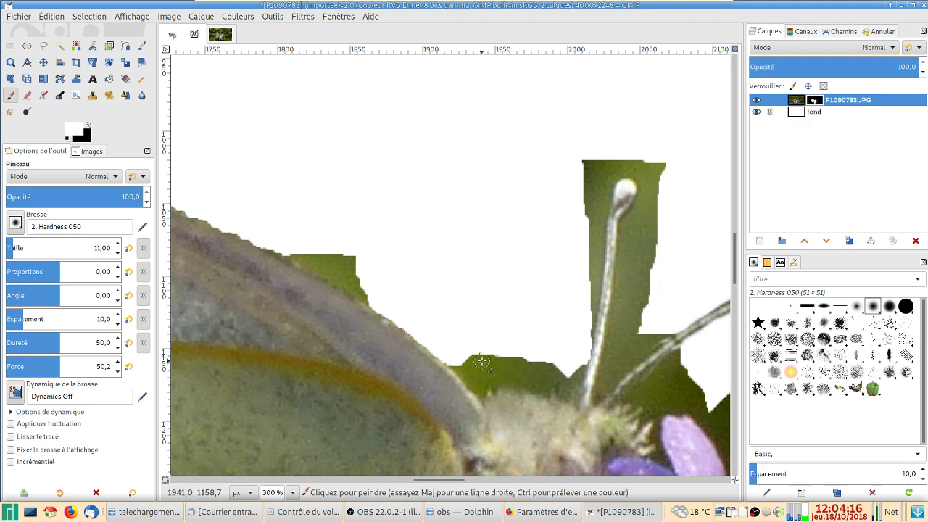
pyautogui.press('w')
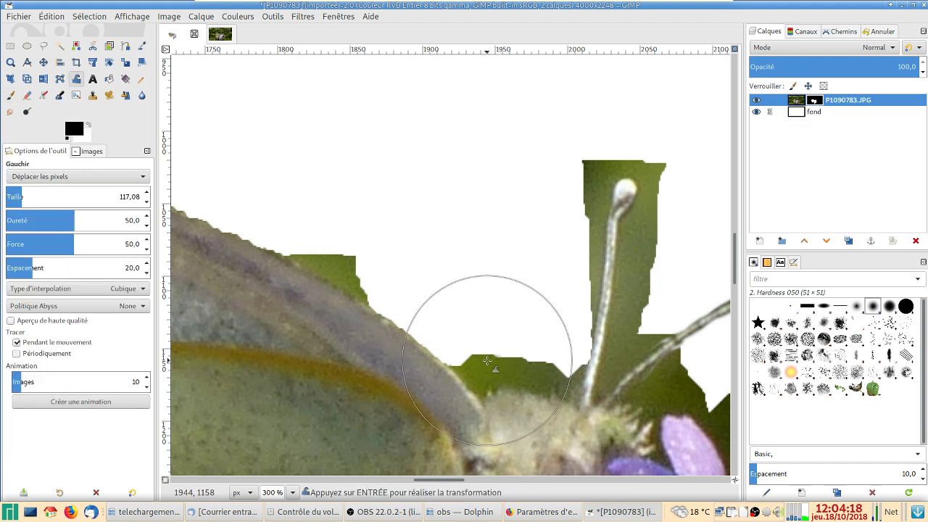
pyautogui.press('p')
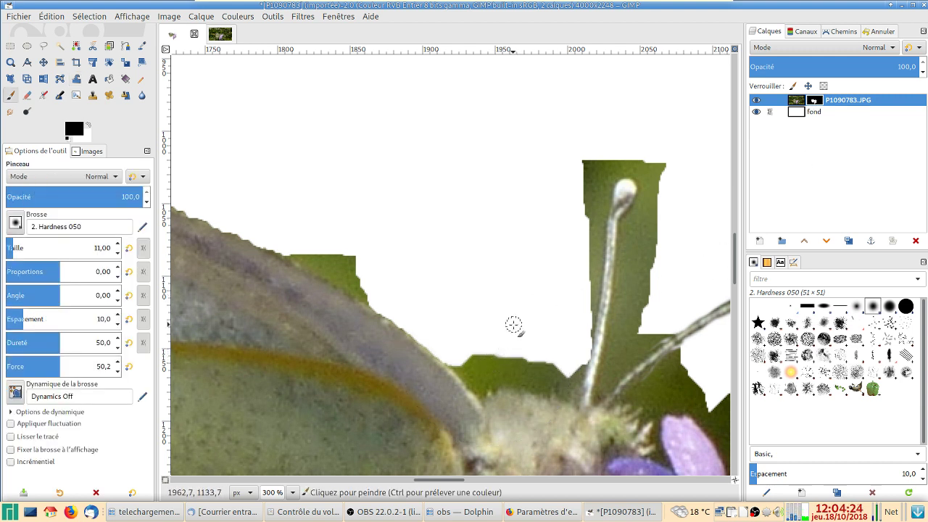
pyautogui.moveTo(522, 358); pyautogui.dragTo(465, 364)
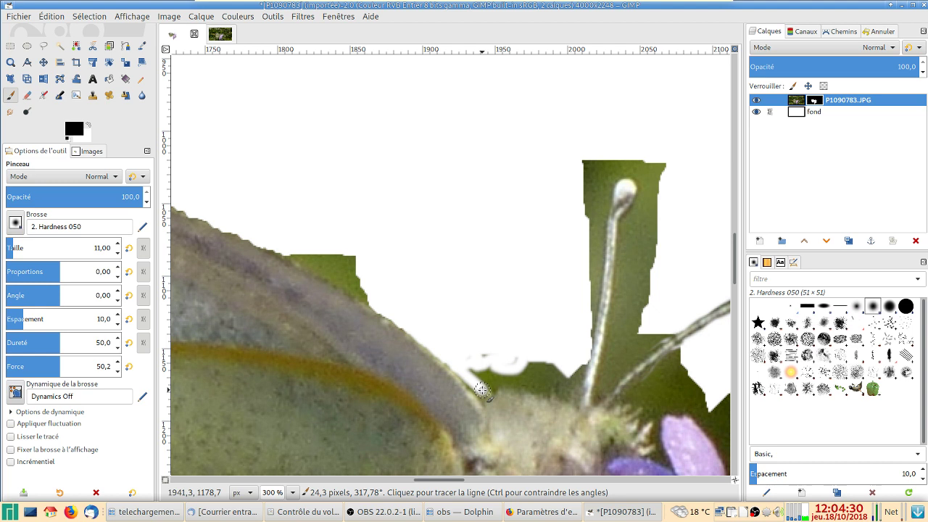
pyautogui.moveTo(486, 385)
pyautogui.mouseDown()
pyautogui.moveTo(511, 373)
pyautogui.moveTo(484, 391)
pyautogui.moveTo(520, 382)
pyautogui.moveTo(523, 371)
pyautogui.moveTo(512, 380)
pyautogui.moveTo(493, 370)
pyautogui.moveTo(484, 380)
pyautogui.moveTo(503, 370)
pyautogui.moveTo(472, 367)
pyautogui.mouseUp()
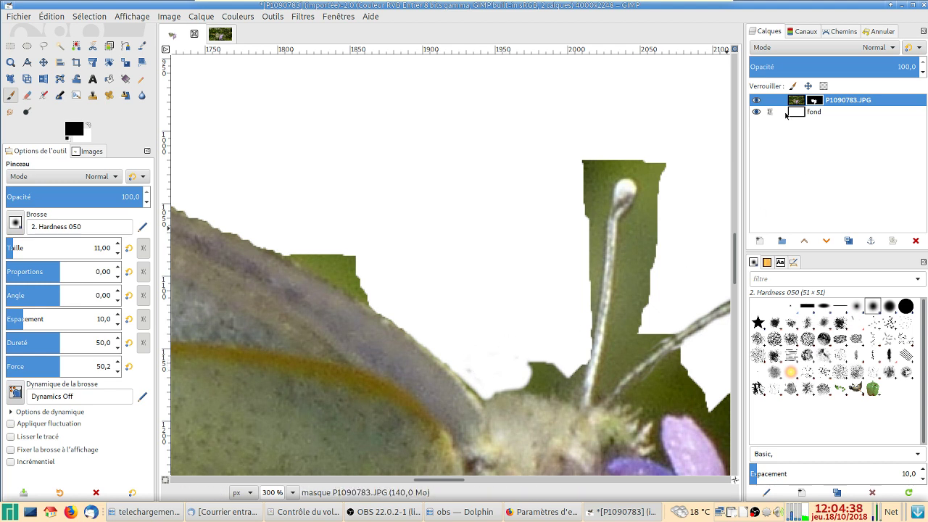
# Step: Make the fond layer active and set the foreground colour to the orange-brown b45617
pyautogui.click(789, 113)
pyautogui.scroll(-6, 476, 315)
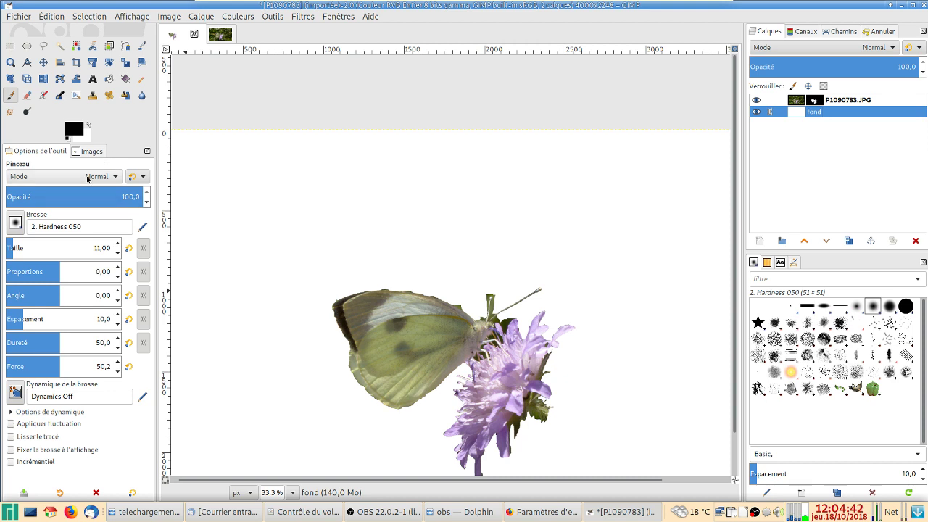
pyautogui.click(74, 132)
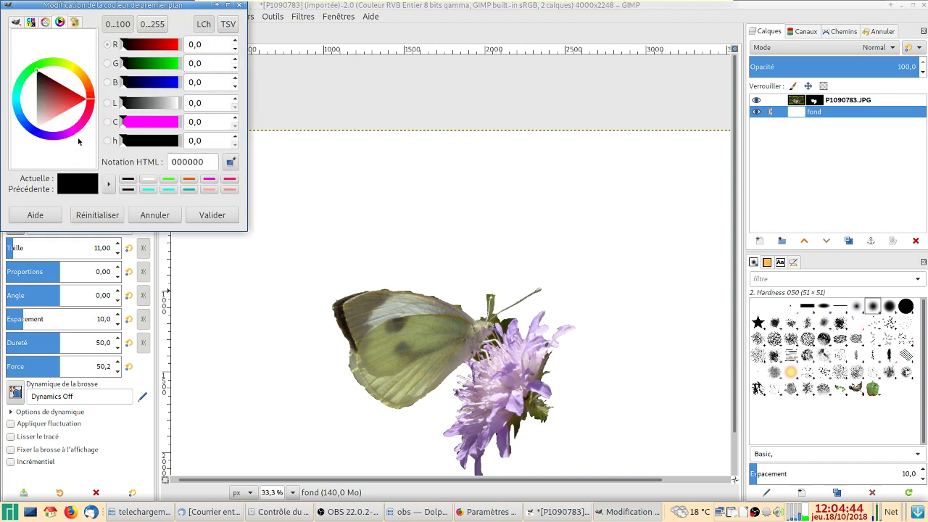
pyautogui.click(188, 178)
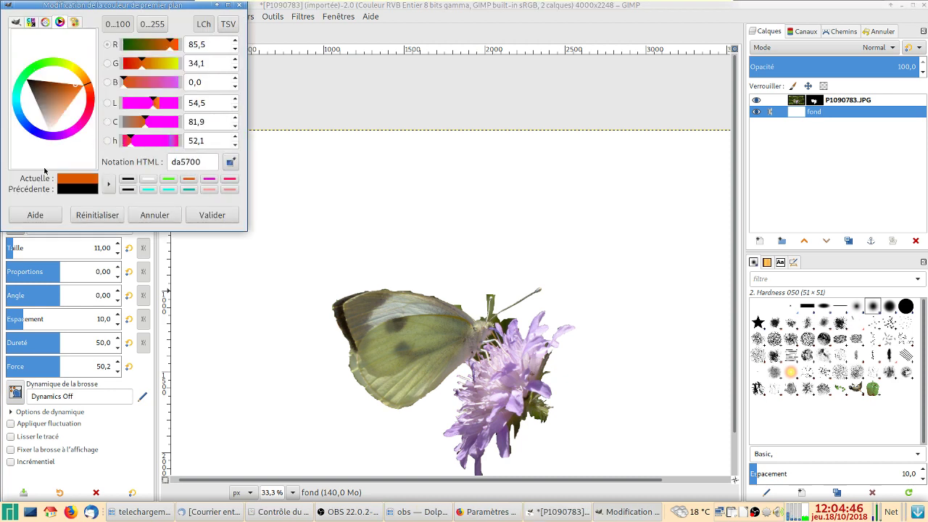
pyautogui.moveTo(51, 105); pyautogui.dragTo(63, 88)
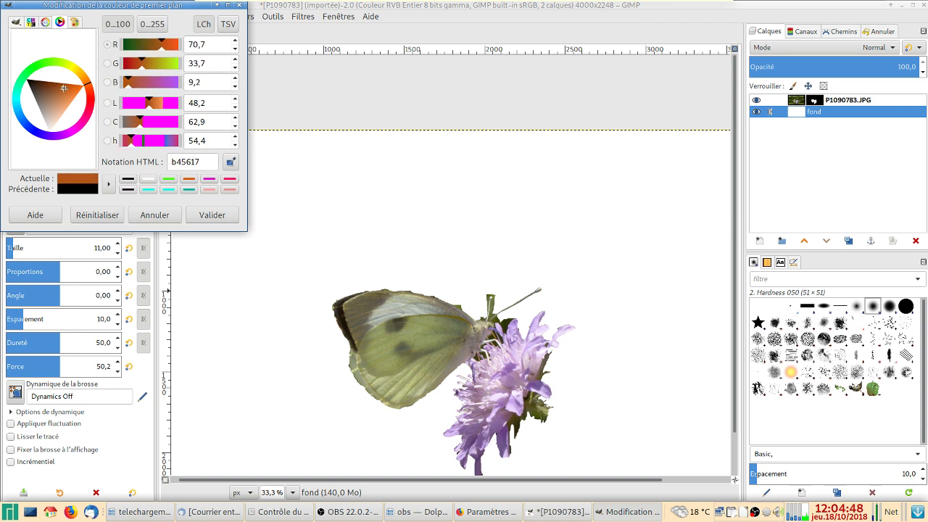
pyautogui.click(211, 215)
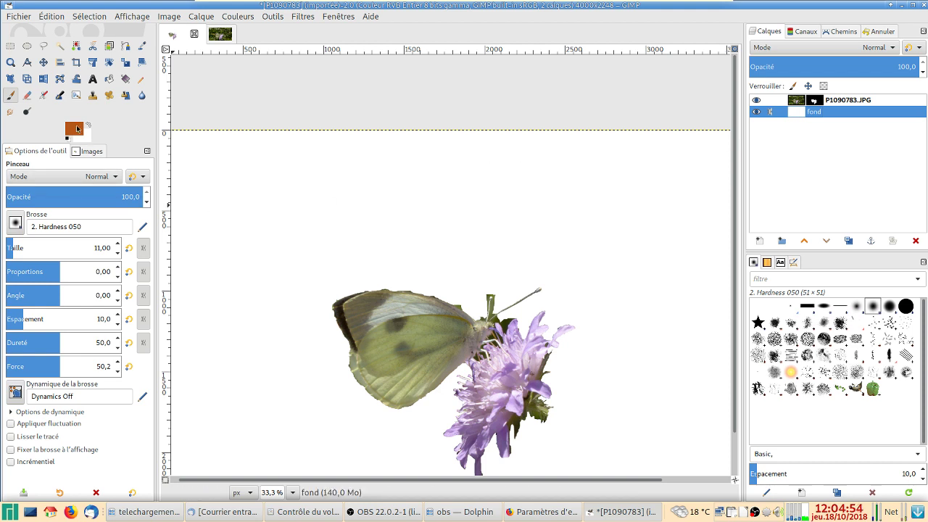
# Step: Fill the whole fond layer with the orange-brown foreground colour and check the cutout against it
pyautogui.moveTo(78, 129); pyautogui.dragTo(293, 209)
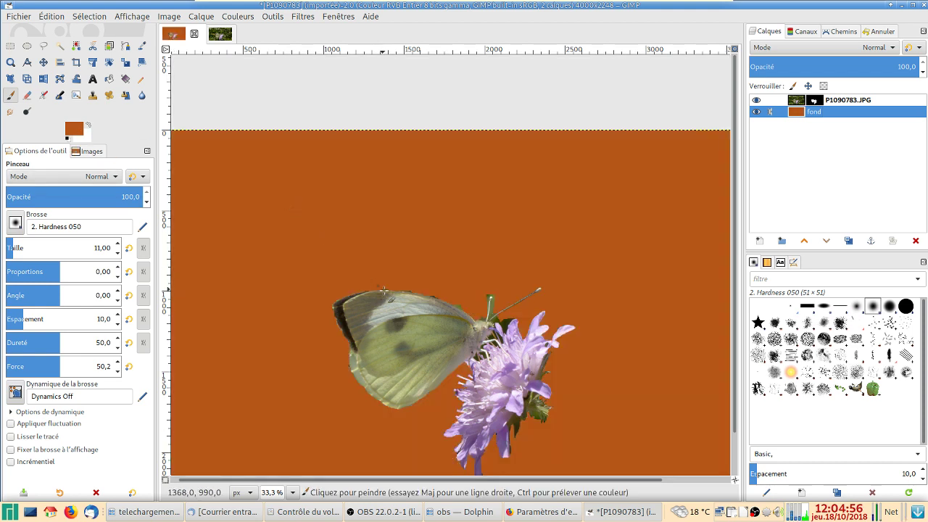
pyautogui.scroll(2, 377, 333)
pyautogui.moveTo(432, 360); pyautogui.dragTo(361, 271)
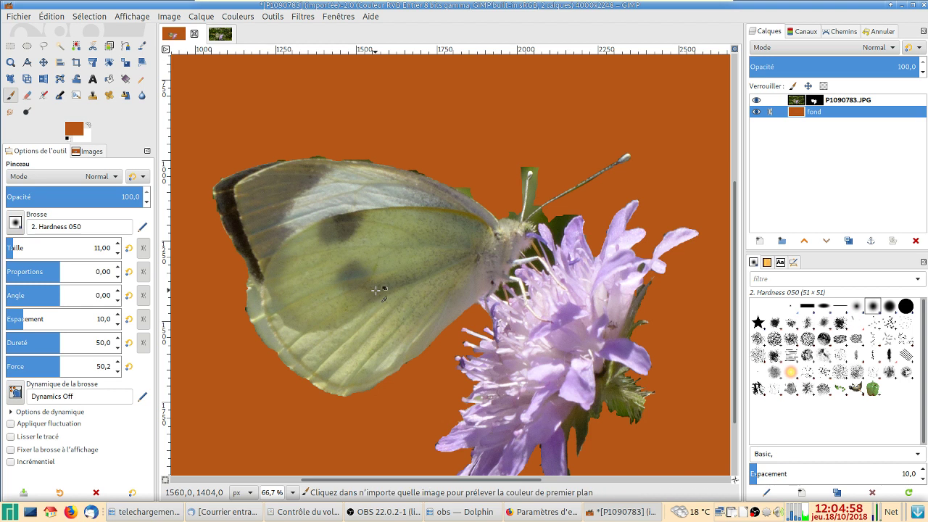
pyautogui.scroll(-2, 376, 293)
# Step: Set the background colour to a muted yellow
pyautogui.click(87, 138)
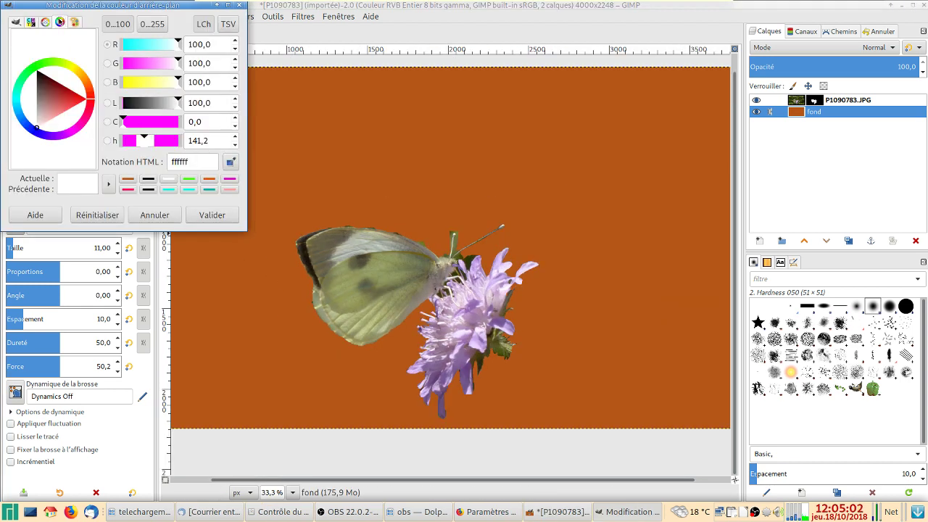
pyautogui.click(74, 68)
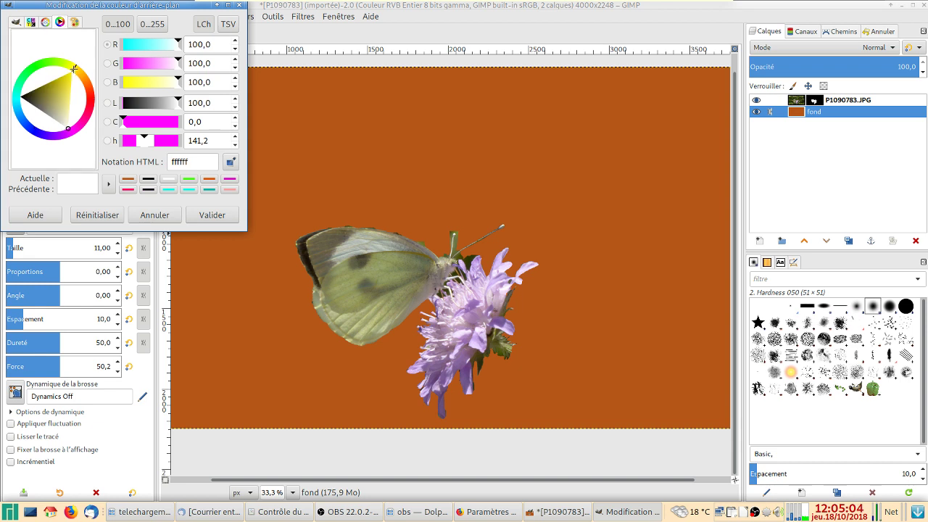
pyautogui.moveTo(62, 102); pyautogui.dragTo(61, 97)
pyautogui.click(211, 215)
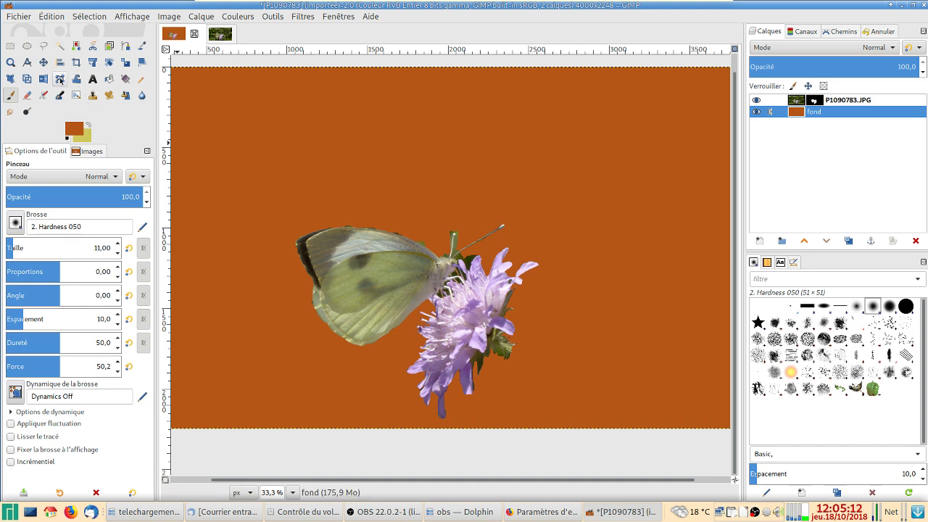
# Step: Apply a radial gradient about 1587 px long to fond, starting just below the butterfly's wing and ending at X 2292, Y 321
pyautogui.click(125, 79)
pyautogui.moveTo(394, 353); pyautogui.dragTo(452, 227)
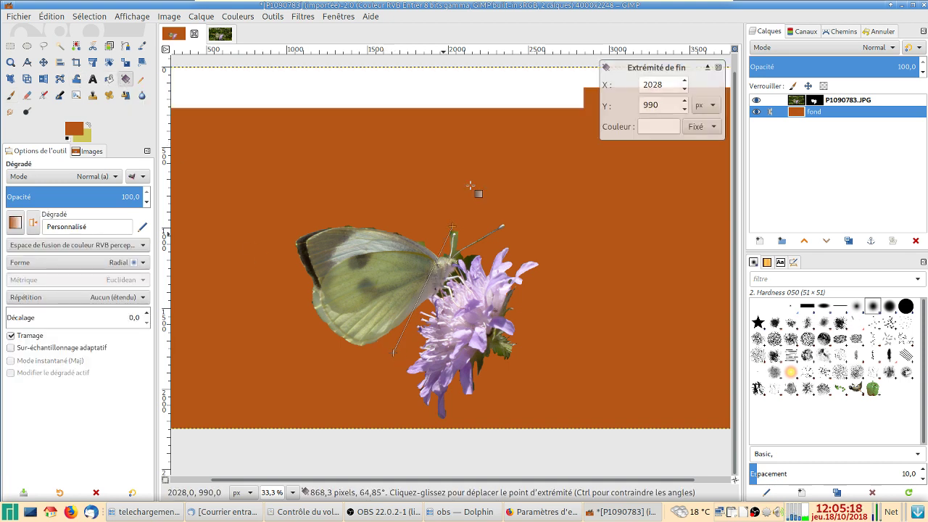
pyautogui.moveTo(470, 185); pyautogui.dragTo(494, 120)
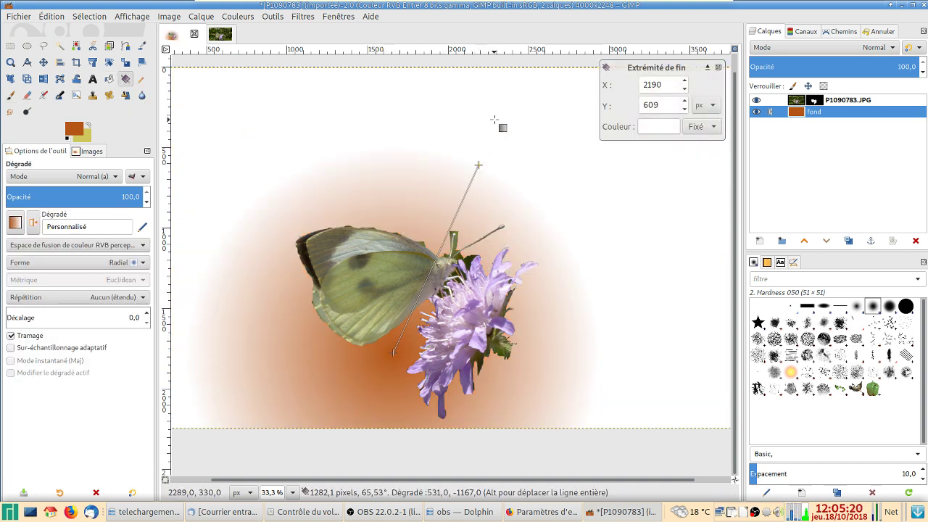
pyautogui.click(511, 103)
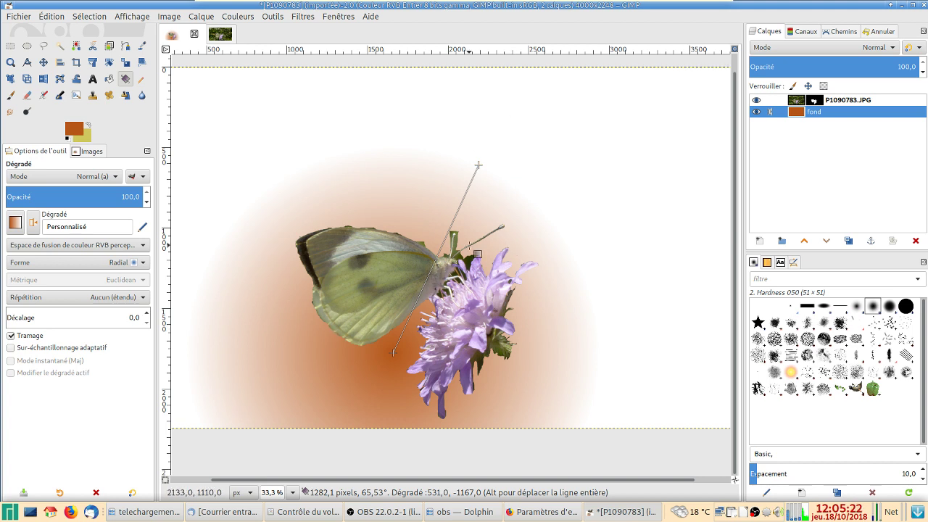
pyautogui.moveTo(479, 165); pyautogui.dragTo(495, 119)
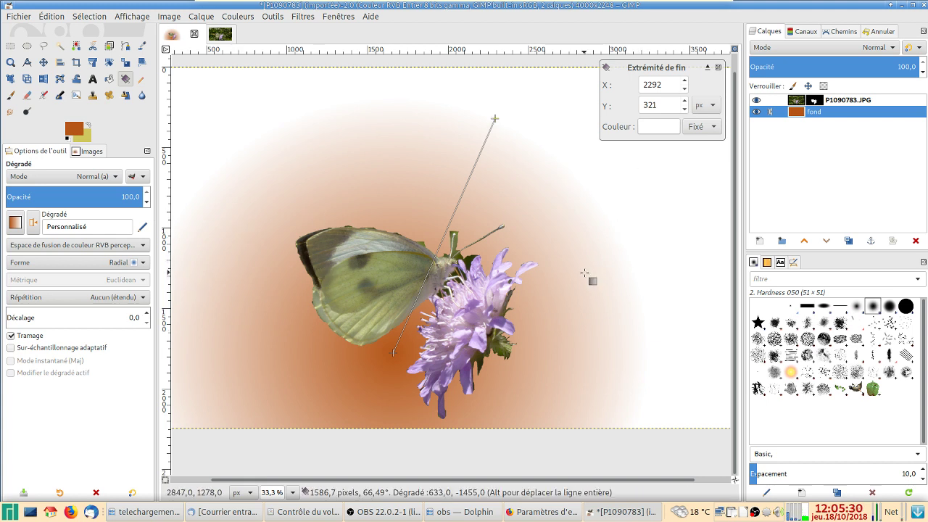
pyautogui.press('Return')
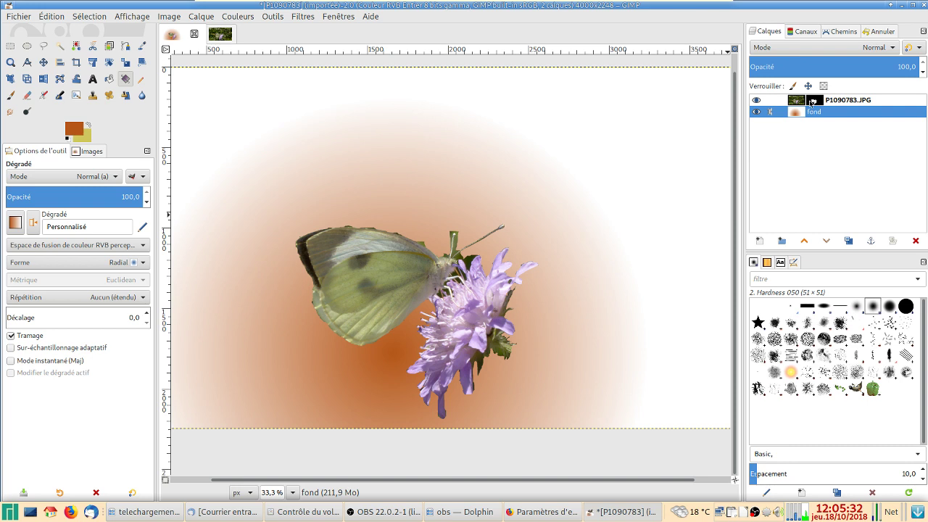
# Step: Make the layer mask of P1090783.JPG active and set the Paintbrush size to 20 for retouching the upper wing edge
pyautogui.click(816, 101)
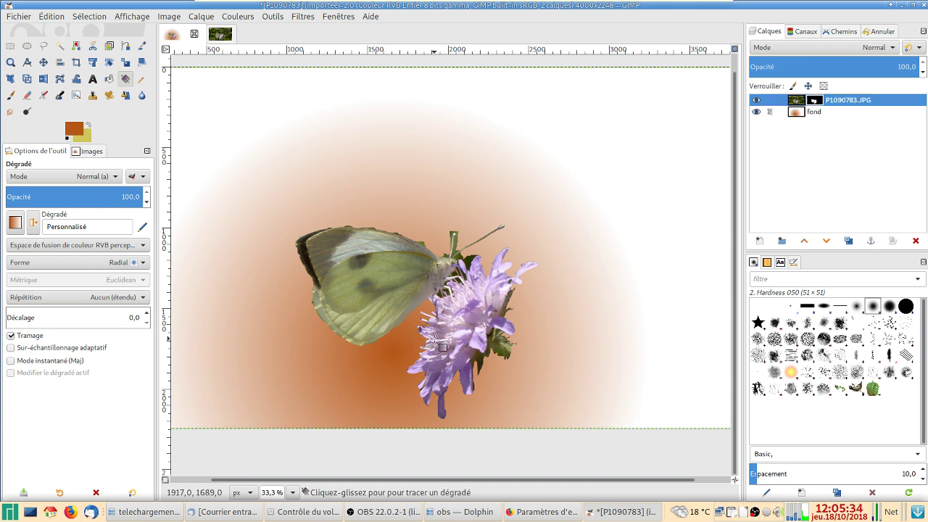
pyautogui.press('p')
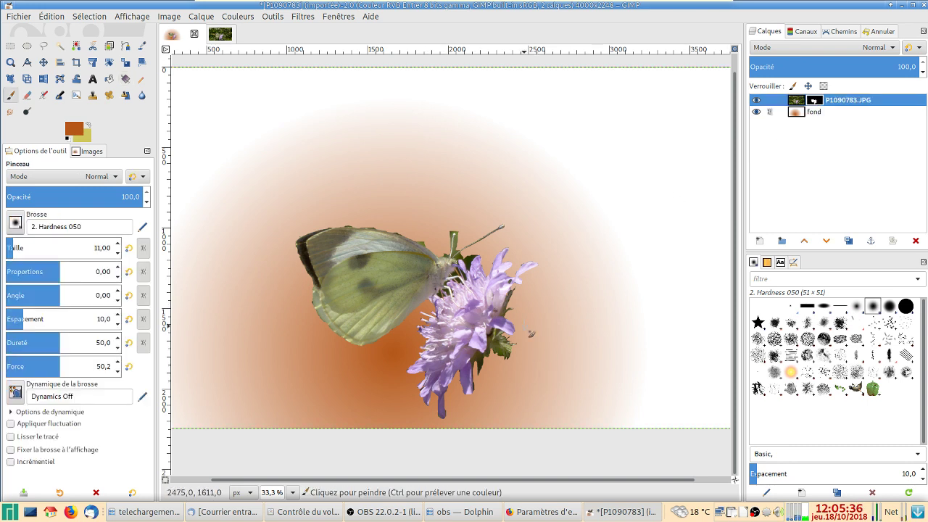
pyautogui.scroll(5, 457, 276)
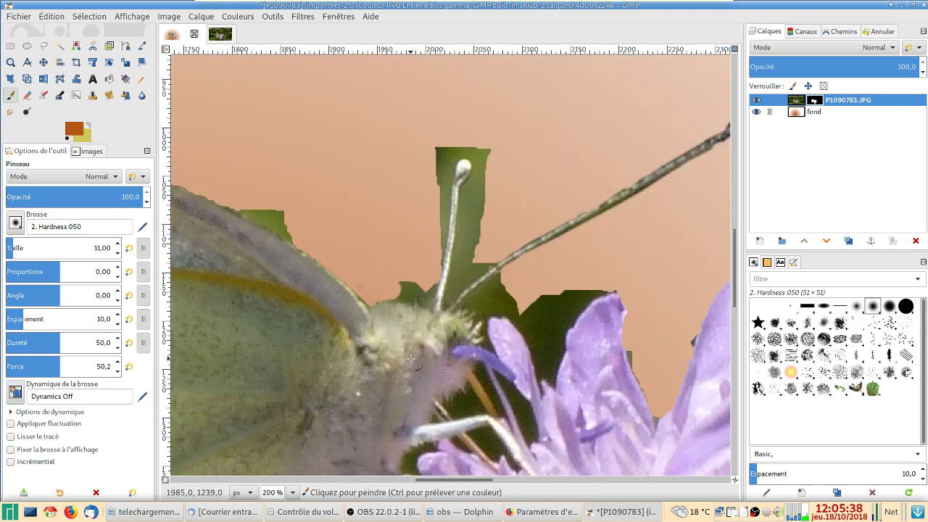
pyautogui.moveTo(378, 342); pyautogui.dragTo(588, 449)
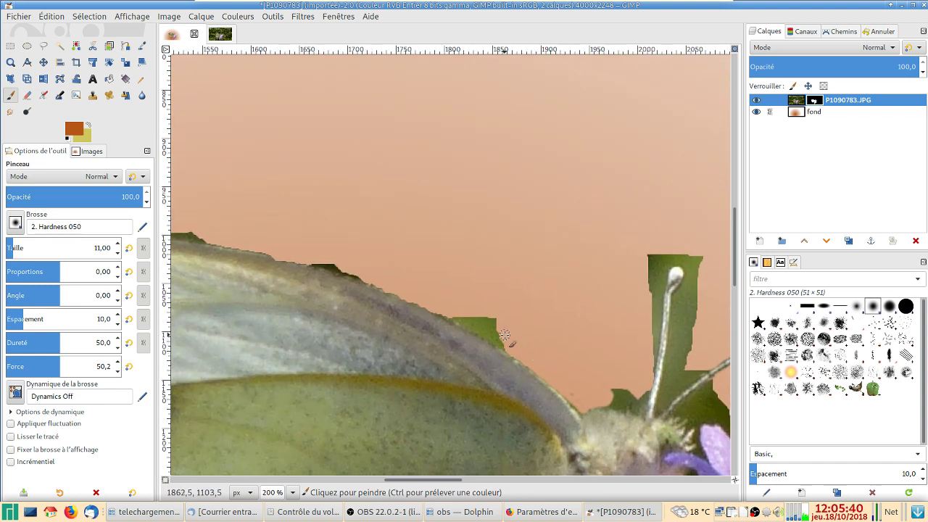
pyautogui.press(']')
pyautogui.press(']')
pyautogui.press(']')
pyautogui.press(']')
pyautogui.press(']')
pyautogui.press(']')
pyautogui.press(']')
pyautogui.press(']')
pyautogui.press(']')
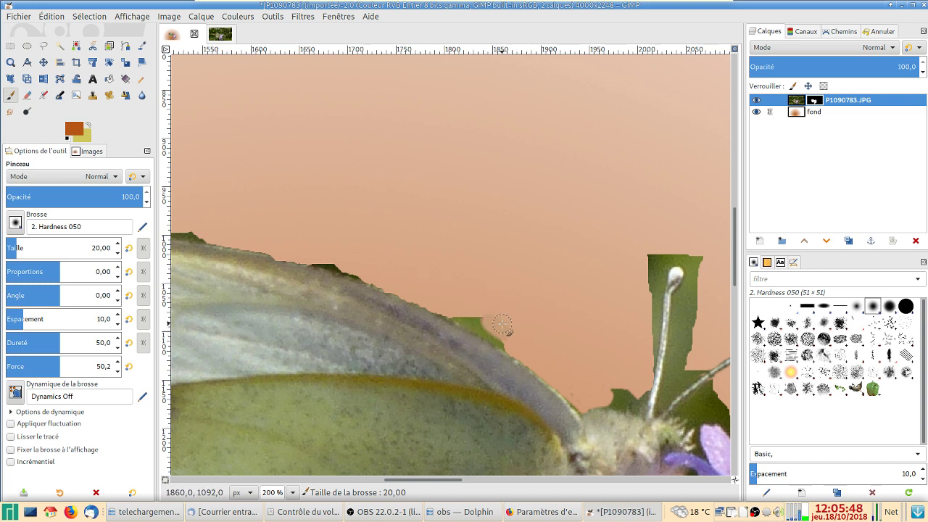
# Step: Reset the colours to black and white and mask out the green patch along the butterfly's upper wing edge in black
pyautogui.click(496, 324)
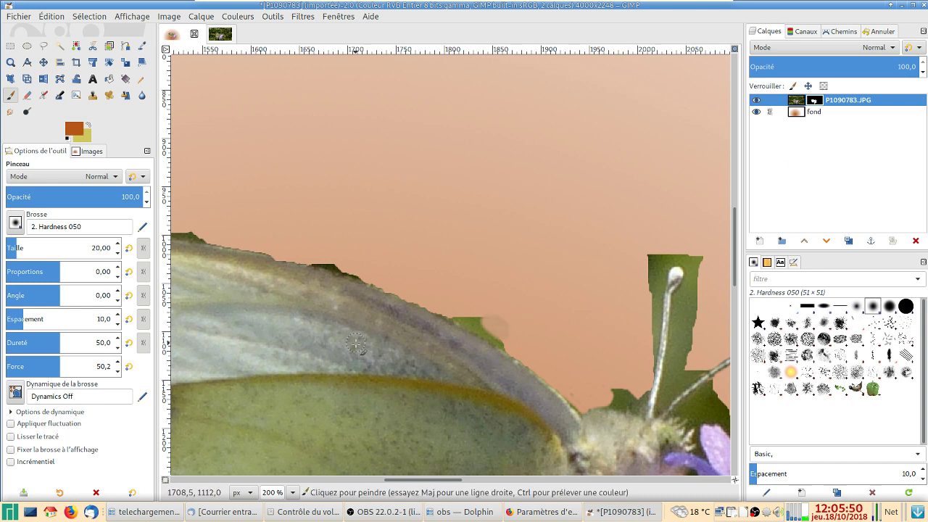
pyautogui.press('d')
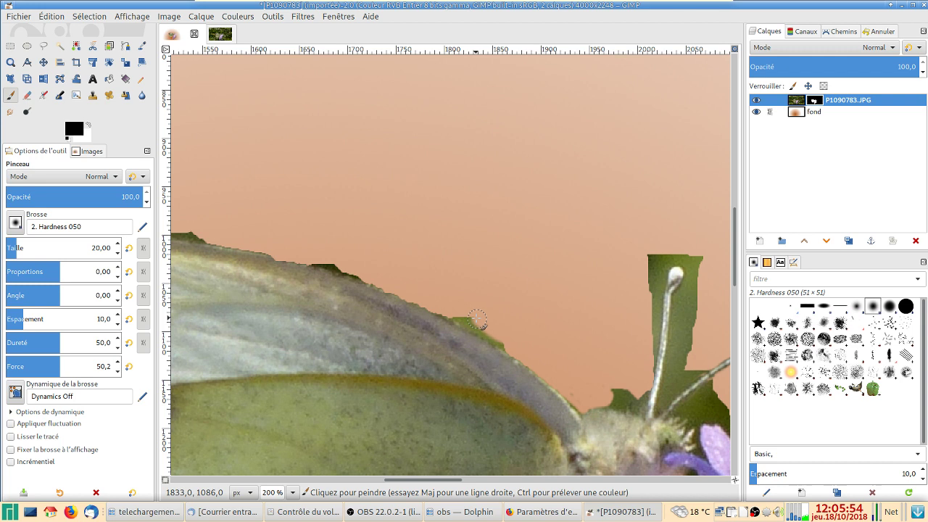
pyautogui.keyDown('shift'); pyautogui.click(499, 338); pyautogui.keyUp('shift')
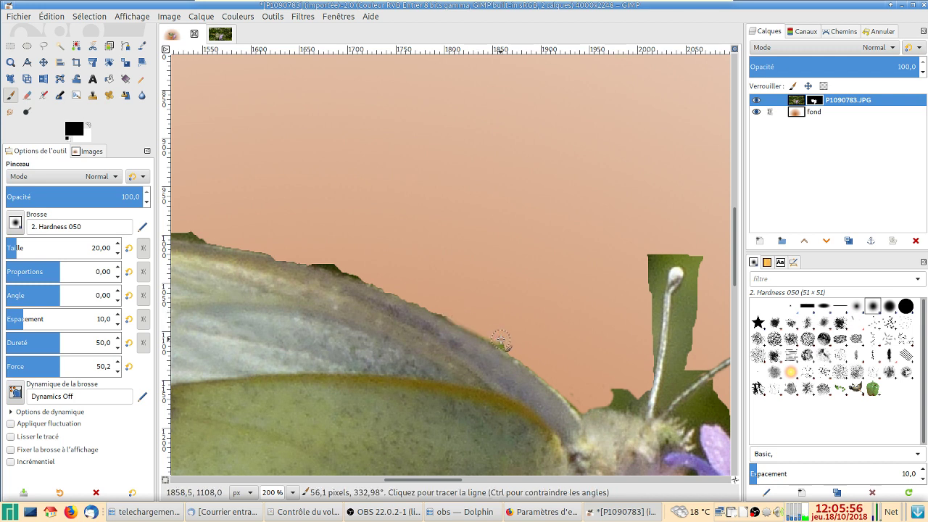
pyautogui.keyDown('shift'); pyautogui.click(506, 343); pyautogui.keyUp('shift')
# Step: Mask out the green remnants above the butterfly's head, between the wing and the base of the upright antenna, in black
pyautogui.hscroll(3, 515, 319)
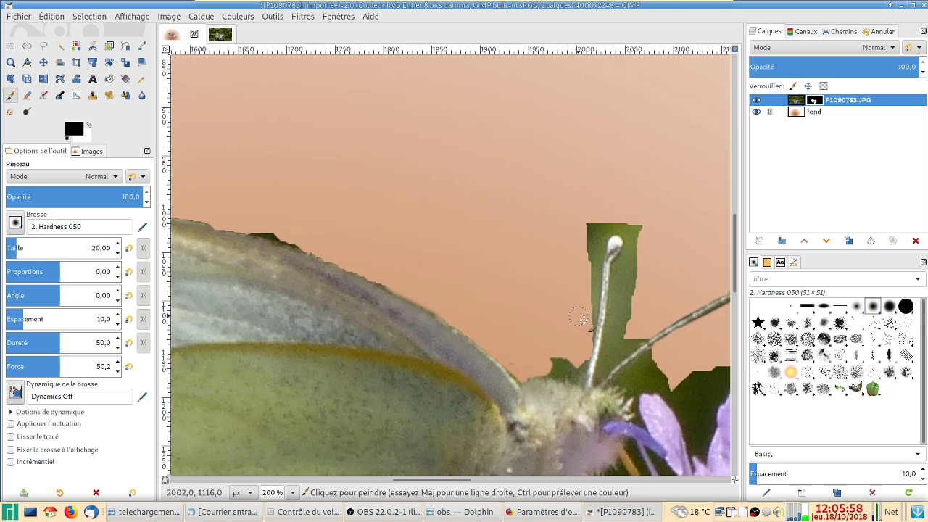
pyautogui.scroll(3, 580, 322)
pyautogui.scroll(2, 439, 268)
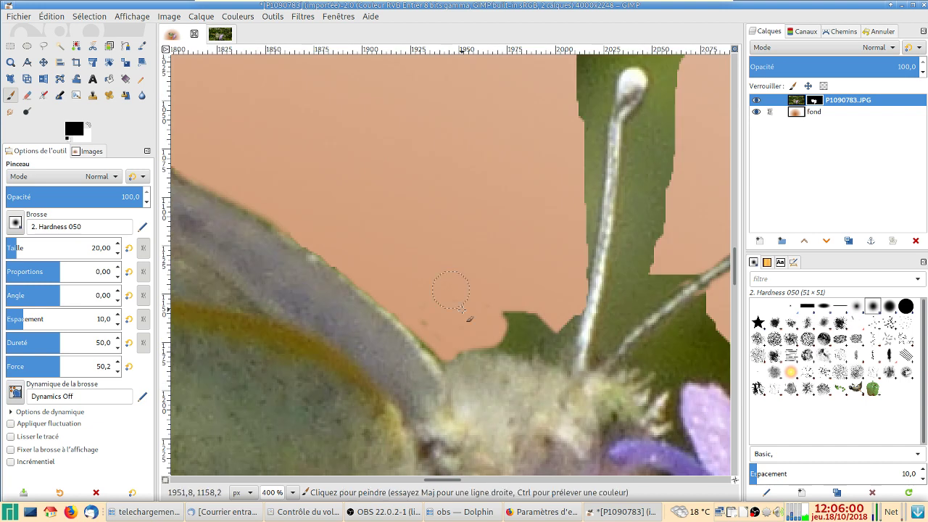
pyautogui.moveTo(511, 339)
pyautogui.mouseDown()
pyautogui.moveTo(514, 314)
pyautogui.moveTo(539, 324)
pyautogui.moveTo(543, 343)
pyautogui.moveTo(514, 324)
pyautogui.mouseUp()
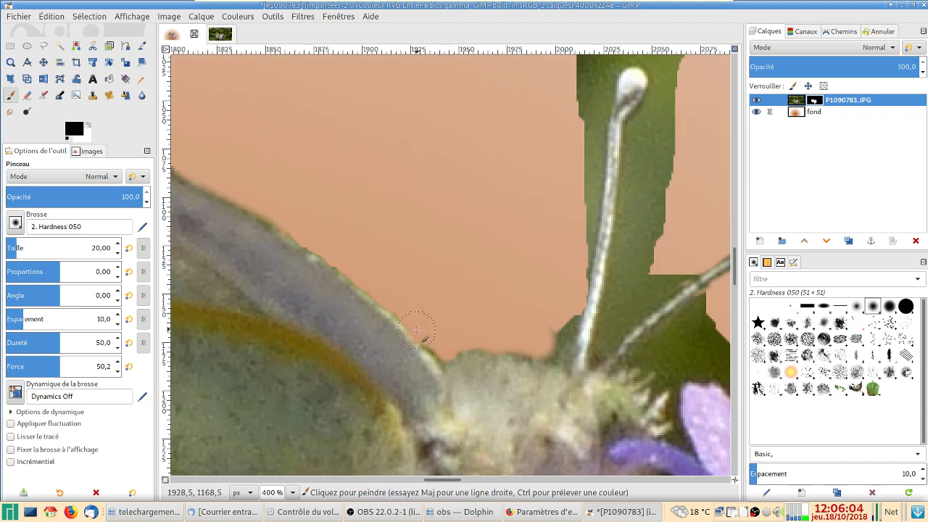
pyautogui.press('x')
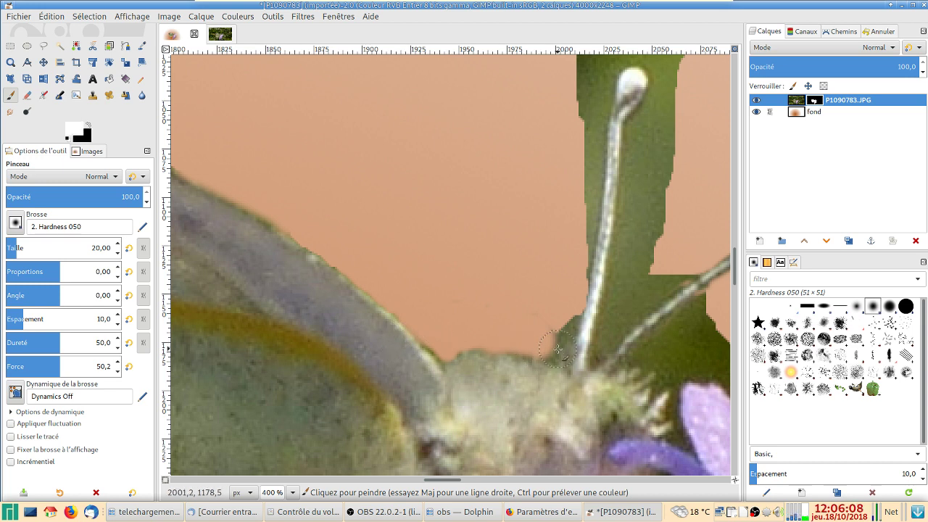
pyautogui.press('x')
pyautogui.moveTo(556, 350); pyautogui.dragTo(559, 346)
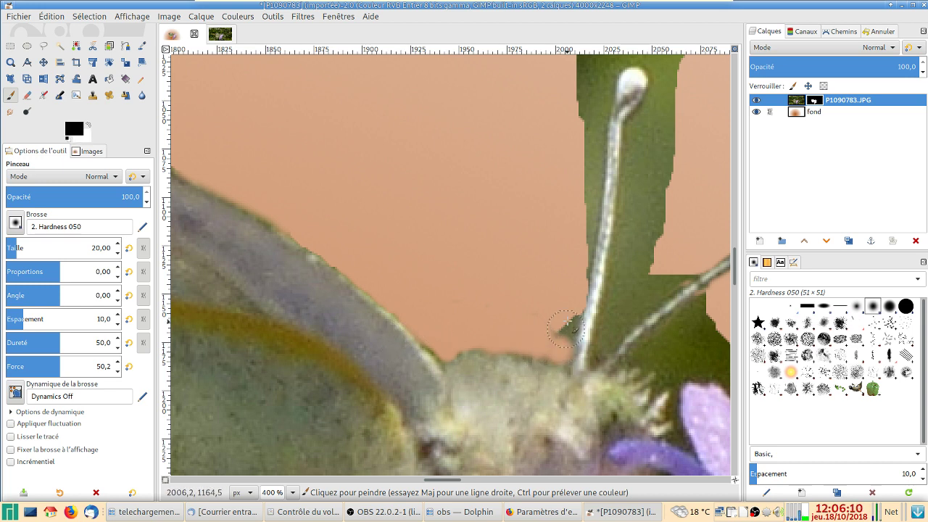
# Step: Mask out the green along the wing-facing side of the upright antenna's stem with straight black brush strokes
pyautogui.keyDown('shift'); pyautogui.click(571, 295); pyautogui.keyUp('shift')
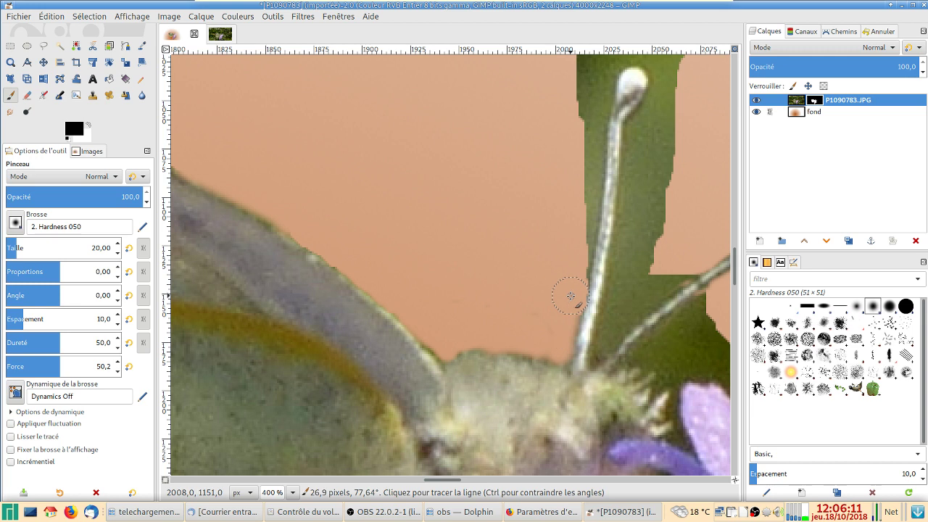
pyautogui.keyDown('shift'); pyautogui.click(584, 231); pyautogui.keyUp('shift')
pyautogui.keyDown('shift'); pyautogui.click(574, 202); pyautogui.keyUp('shift')
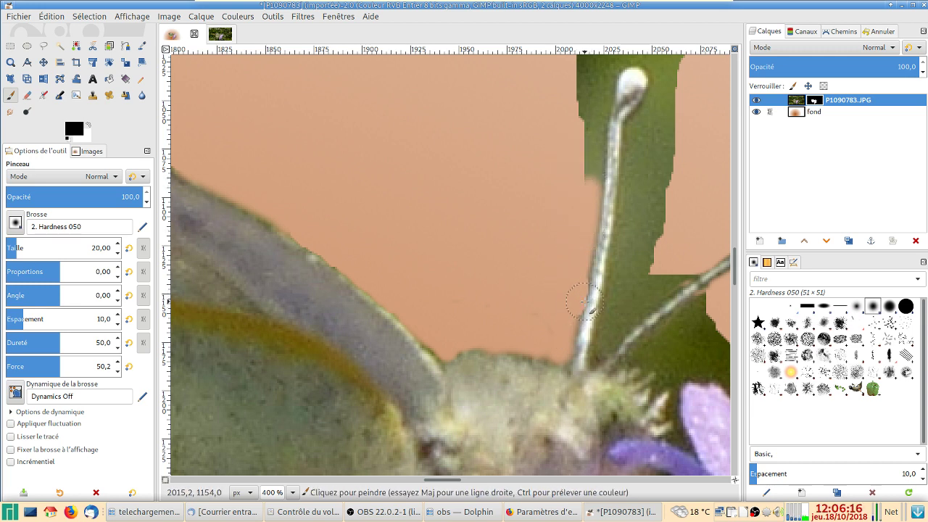
# Step: Reduce the brush size to 16, restore the over-masked spot on the antenna's lower stem in white, and return to black
pyautogui.press('[')
pyautogui.press('[')
pyautogui.press('[')
pyautogui.press('[')
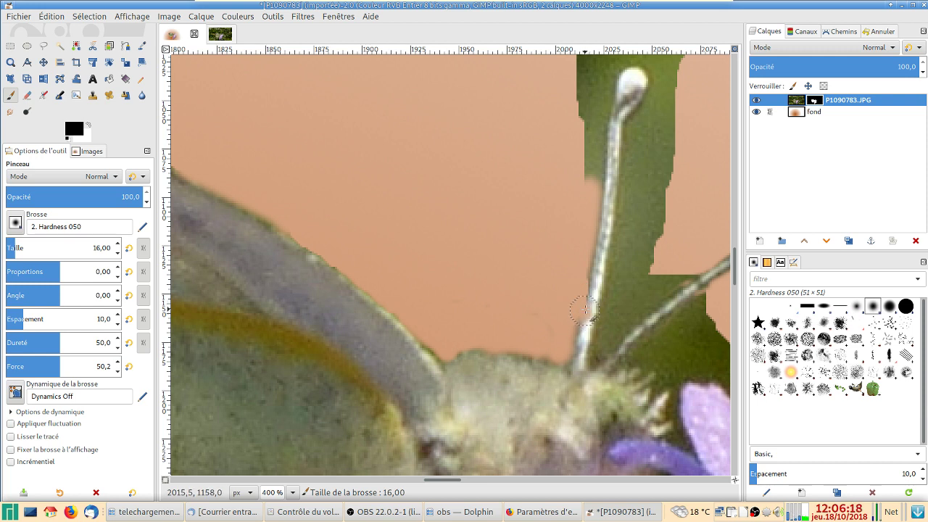
pyautogui.press('x')
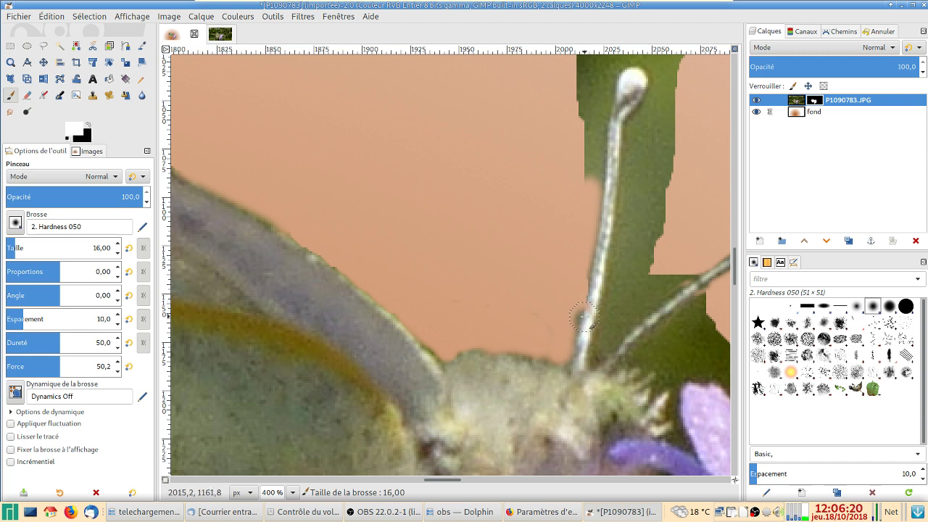
pyautogui.press('x')
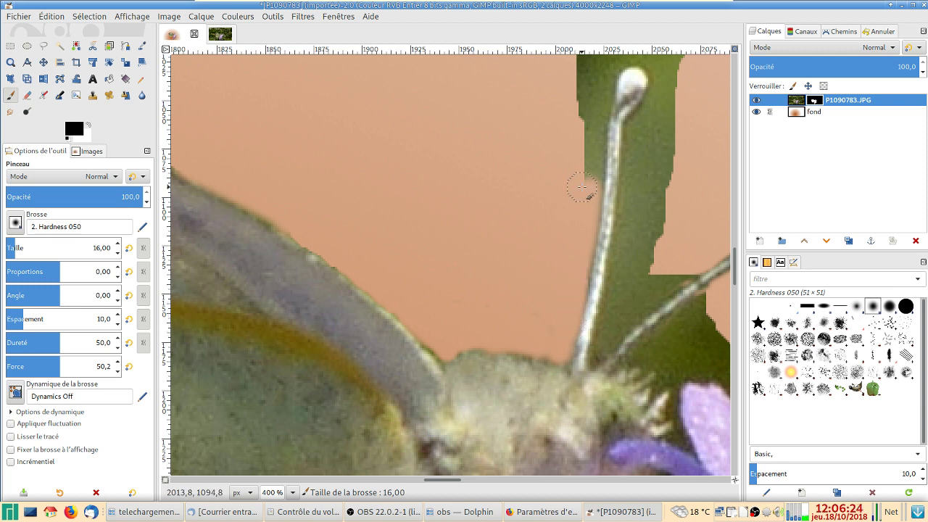
# Step: Mask out the green along the upper stem and around the white knob of the upright antenna in black
pyautogui.moveTo(587, 162)
pyautogui.mouseDown()
pyautogui.moveTo(594, 134)
pyautogui.moveTo(593, 195)
pyautogui.moveTo(531, 425)
pyautogui.mouseUp()
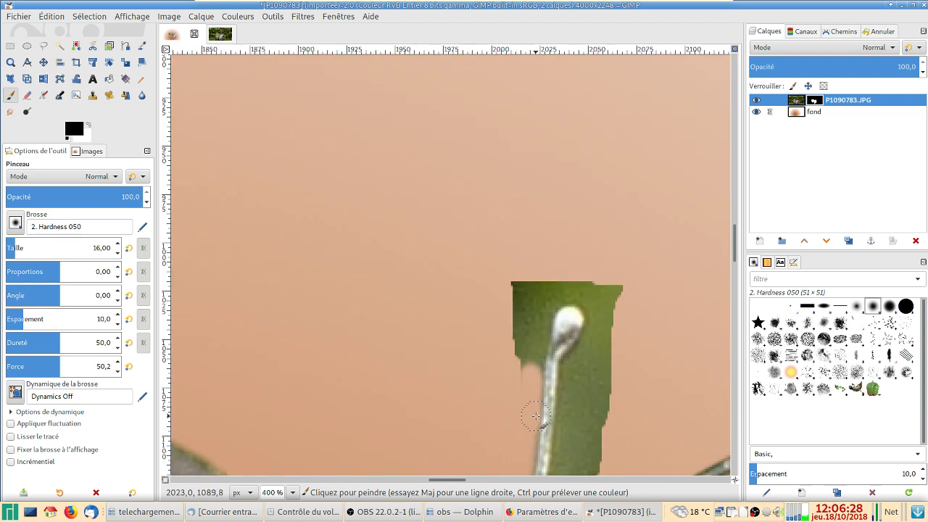
pyautogui.moveTo(531, 388)
pyautogui.mouseDown()
pyautogui.moveTo(530, 357)
pyautogui.moveTo(533, 374)
pyautogui.moveTo(545, 294)
pyautogui.mouseUp()
pyautogui.moveTo(522, 348)
pyautogui.mouseDown()
pyautogui.moveTo(529, 289)
pyautogui.moveTo(503, 302)
pyautogui.moveTo(523, 279)
pyautogui.moveTo(510, 282)
pyautogui.moveTo(552, 279)
pyautogui.moveTo(545, 302)
pyautogui.moveTo(575, 284)
pyautogui.moveTo(622, 297)
pyautogui.moveTo(627, 304)
pyautogui.moveTo(565, 294)
pyautogui.moveTo(592, 298)
pyautogui.moveTo(598, 333)
pyautogui.moveTo(606, 314)
pyautogui.moveTo(585, 374)
pyautogui.moveTo(596, 337)
pyautogui.mouseUp()
pyautogui.moveTo(593, 320); pyautogui.dragTo(593, 334)
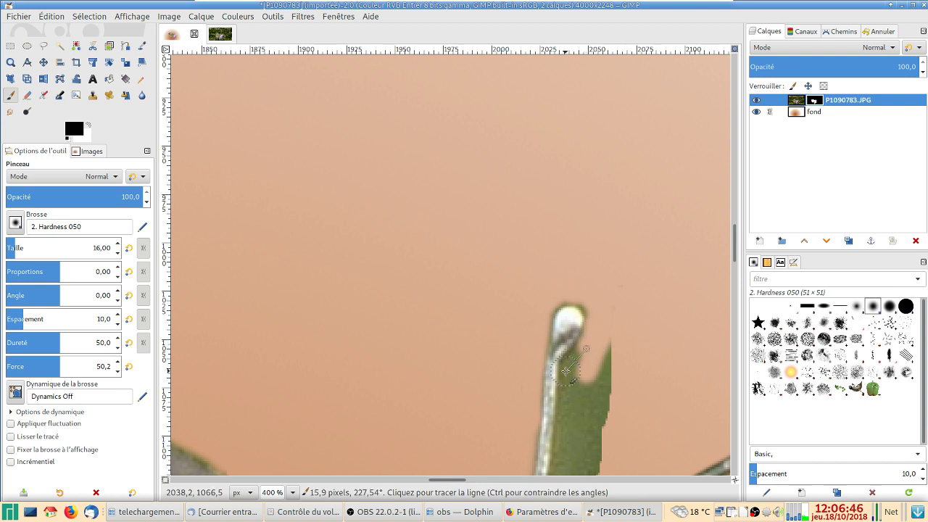
# Step: Touch up the antenna's knob in white and mask out a strip of green beside the flower-facing side of its stem in black
pyautogui.press('x')
pyautogui.click(572, 328)
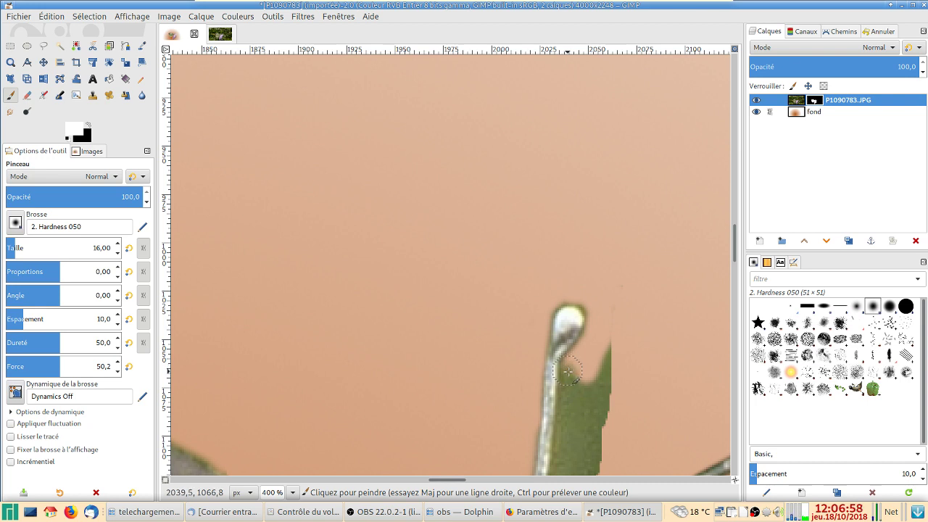
pyautogui.moveTo(568, 372); pyautogui.dragTo(568, 433)
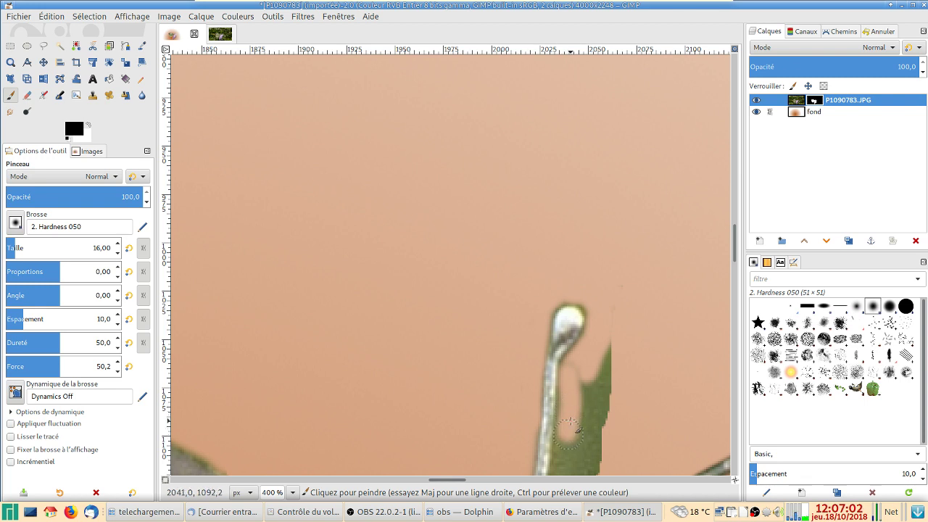
# Step: Save the image as papillon.xcf in the telechargements folder
pyautogui.keyDown('ctrl'); pyautogui.scroll(-4, 567, 434); pyautogui.keyUp('ctrl')
pyautogui.keyDown('ctrl'); pyautogui.scroll(-3, 440, 271); pyautogui.keyUp('ctrl')
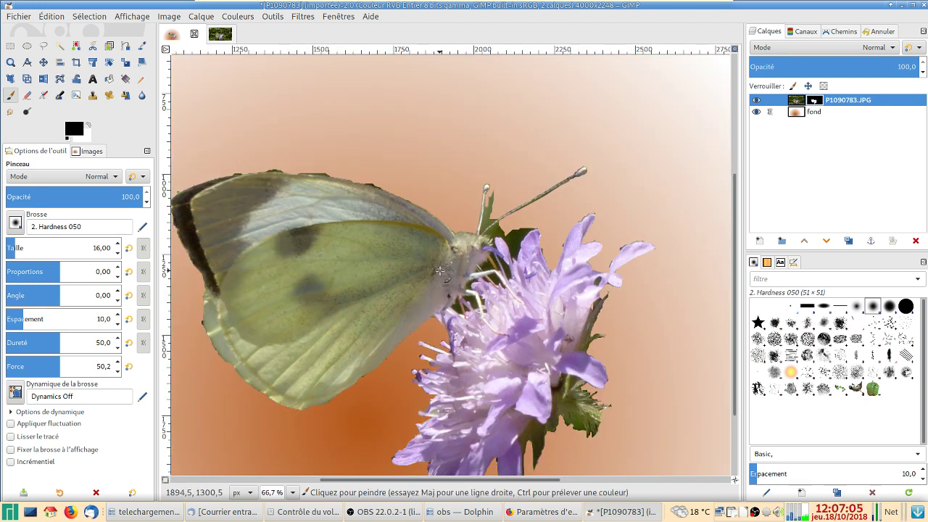
pyautogui.moveTo(439, 270); pyautogui.dragTo(517, 300)
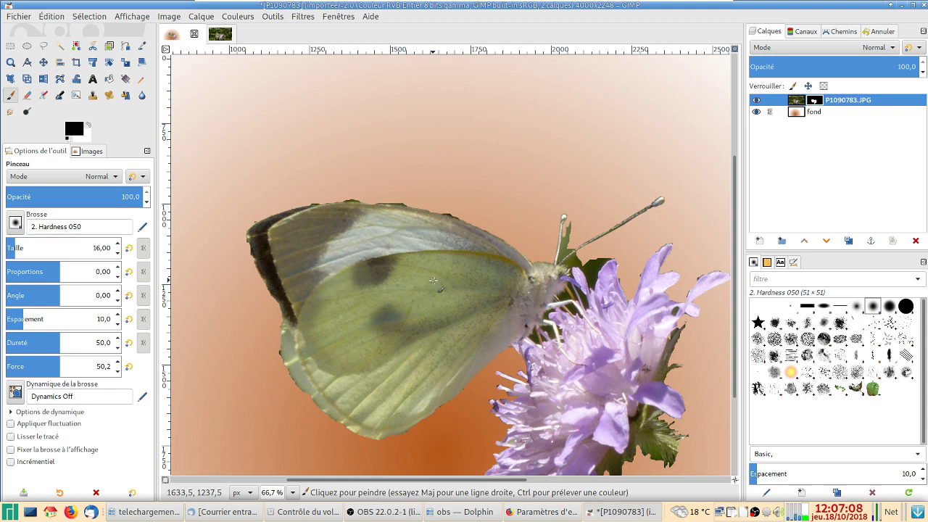
pyautogui.press('ctrl')
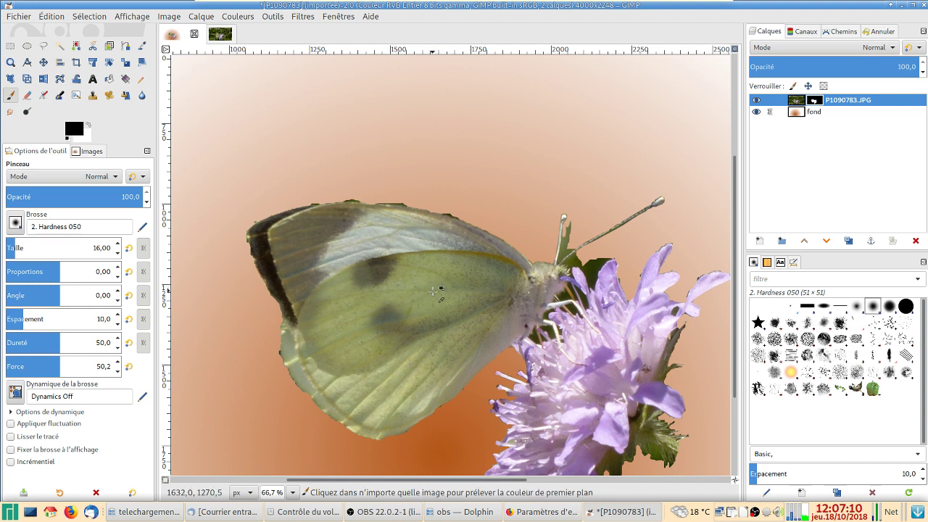
pyautogui.hotkey('ctrl', 's')
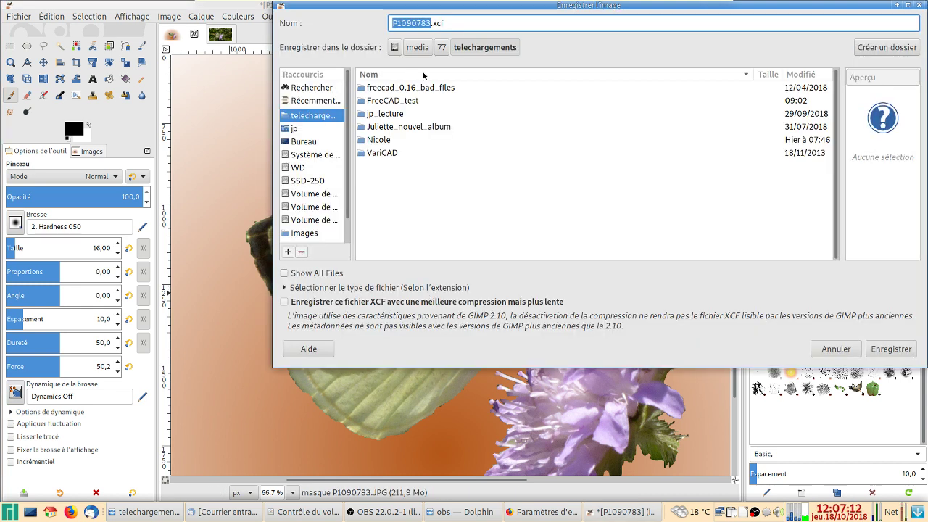
pyautogui.write('papillon')
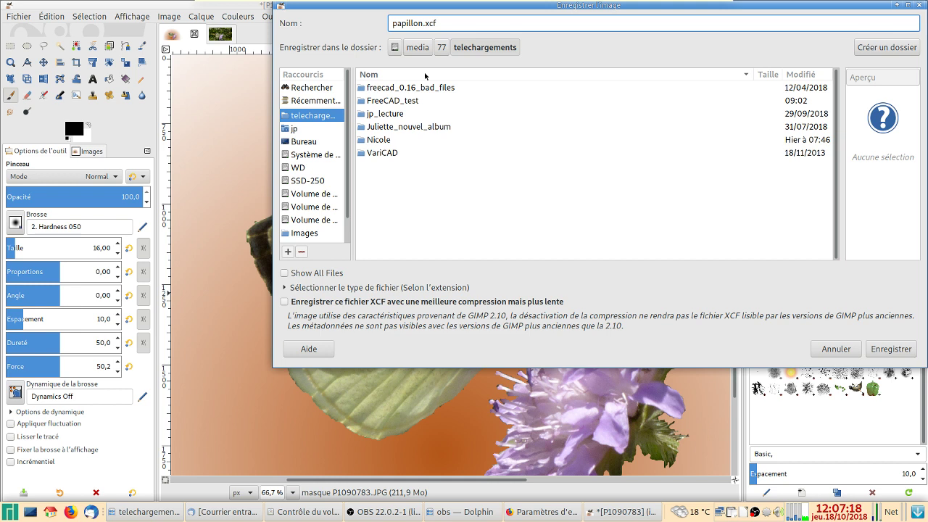
pyautogui.click(896, 350)
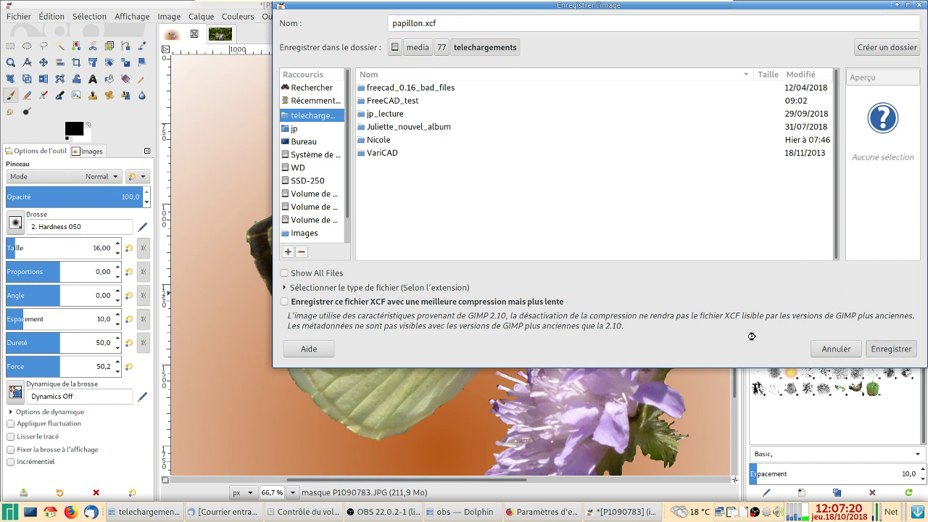